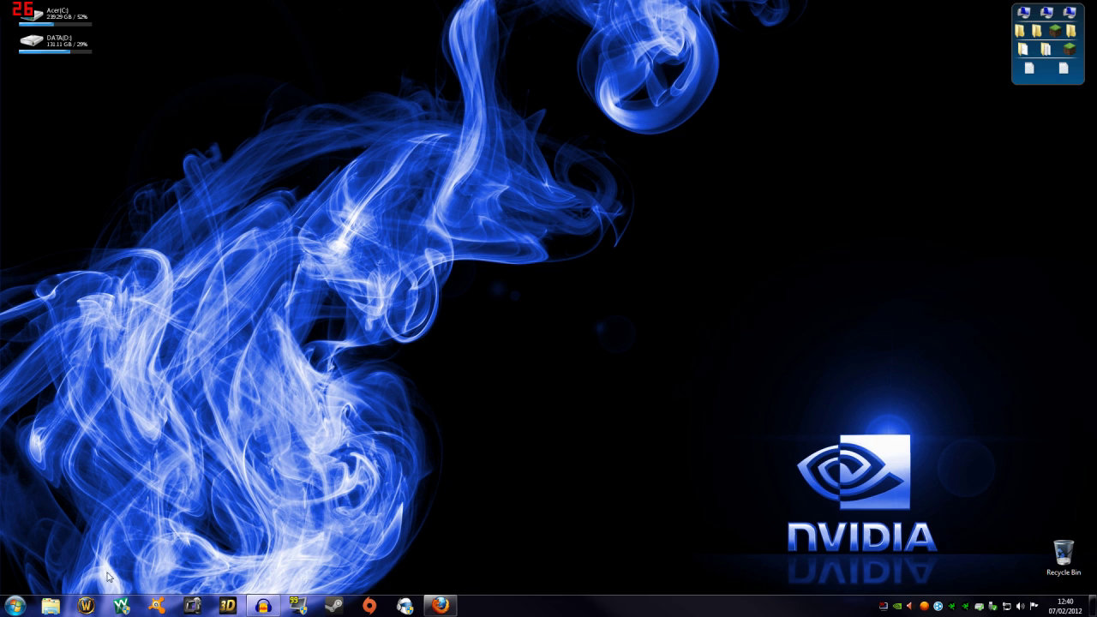
Step: Restore Firefox and search Google for 'Misa HD' in a new tab
left_click(438, 604)
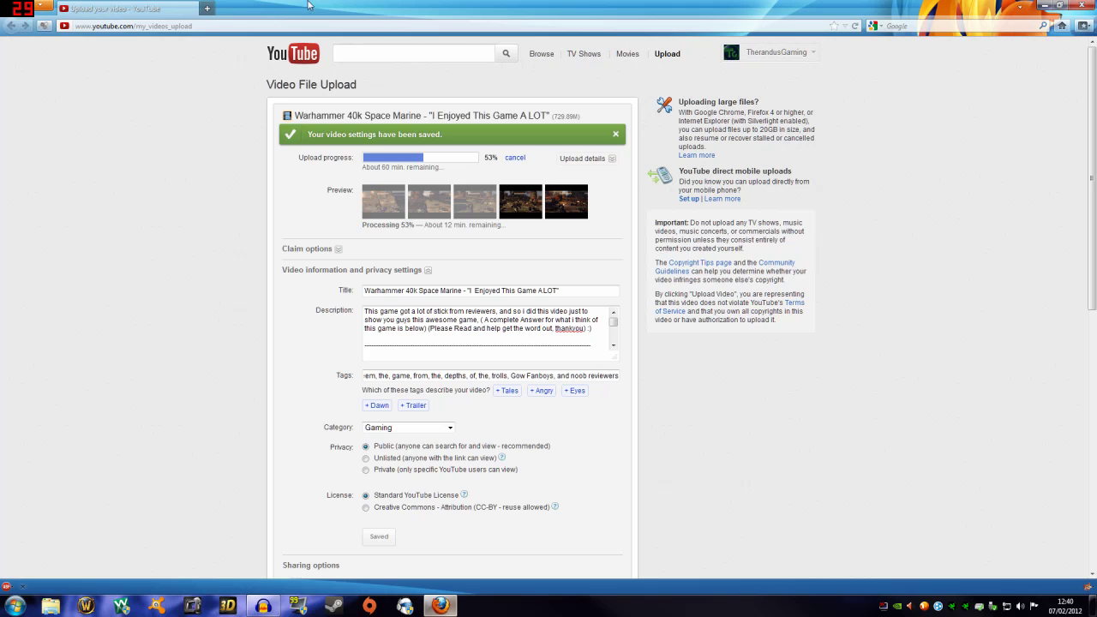
left_click(202, 8)
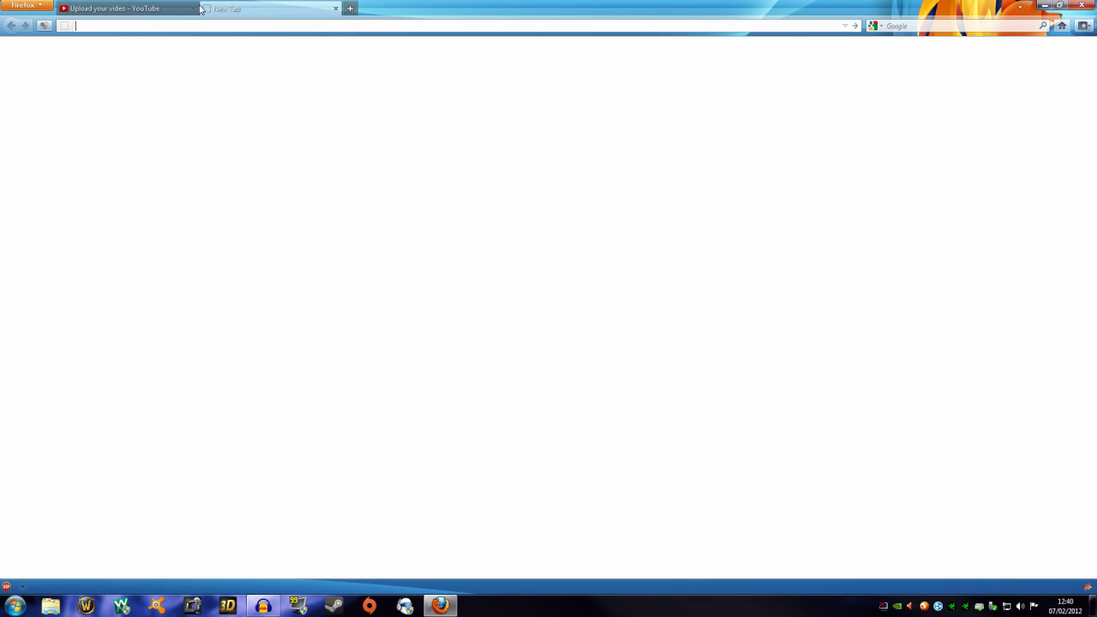
left_click(1061, 26)
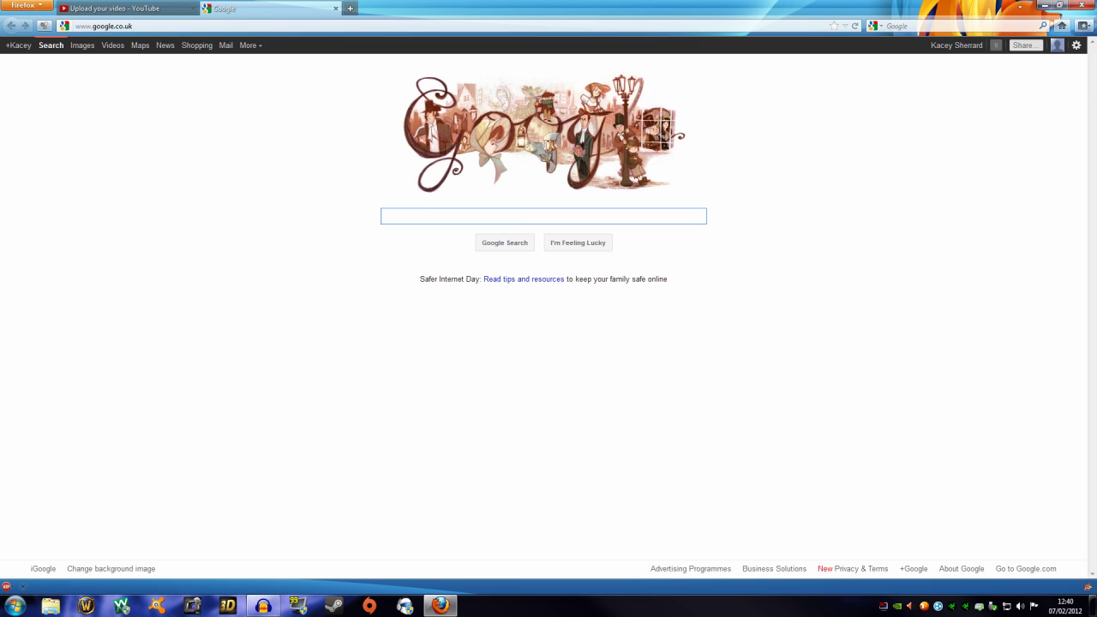
type("Misa HD")
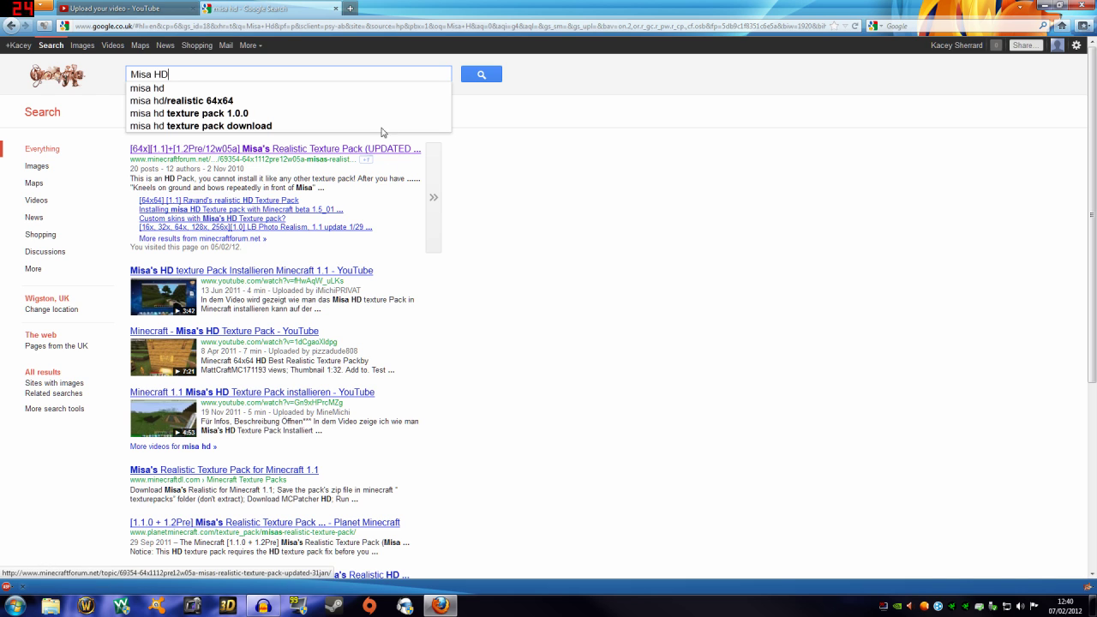
key("Return")
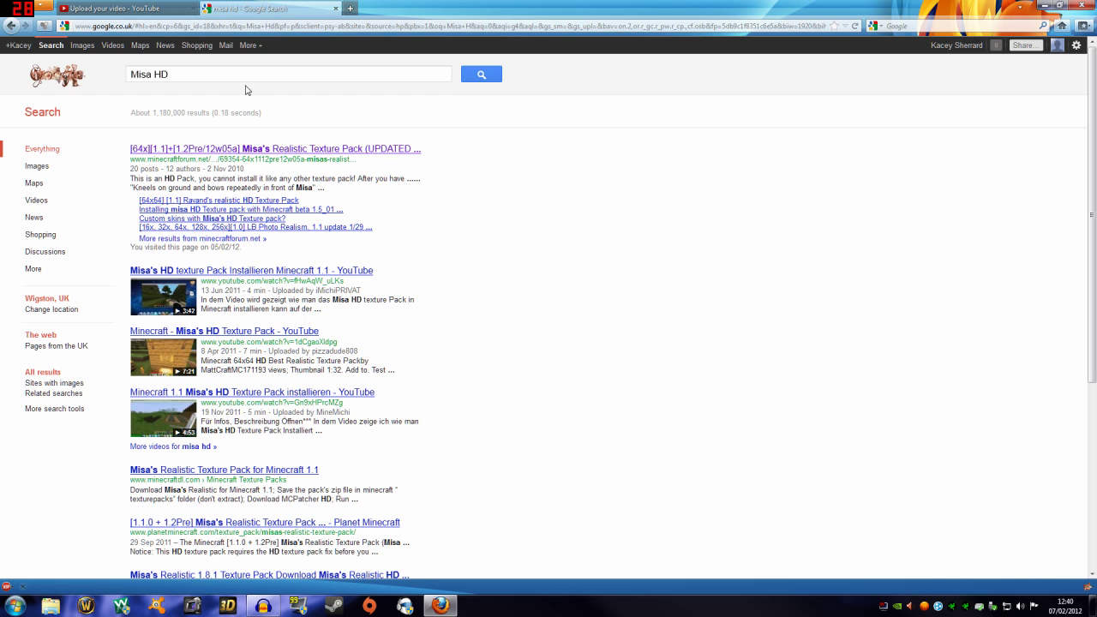
Step: Open Misa's Realistic Texture Pack forum thread and follow its Main Download LINK 1
left_click(218, 151)
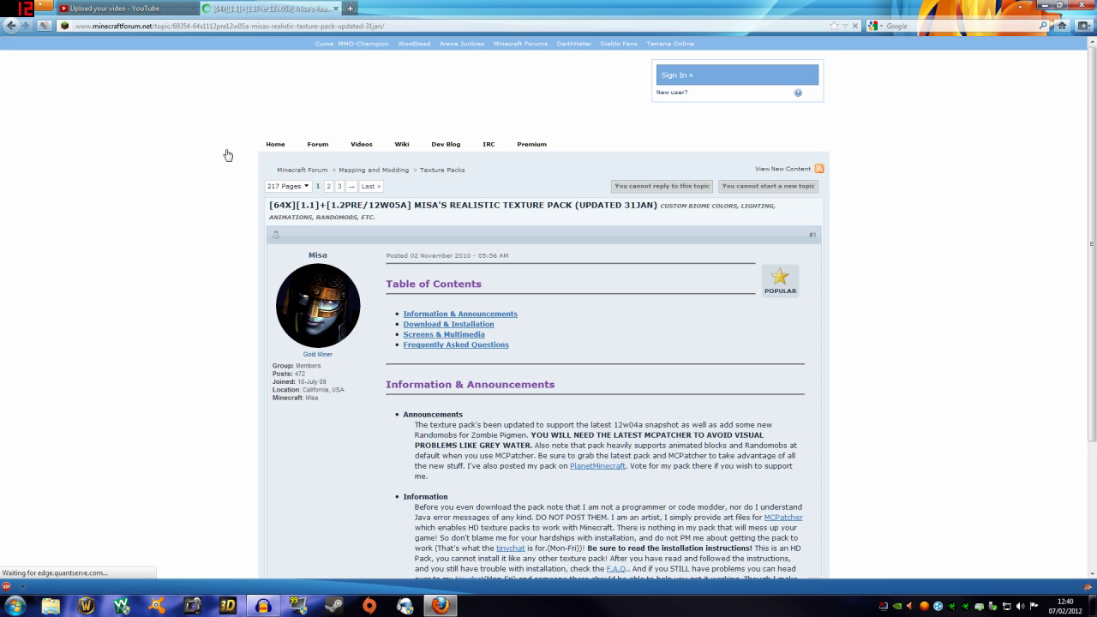
scroll(579, 314, "down", 6)
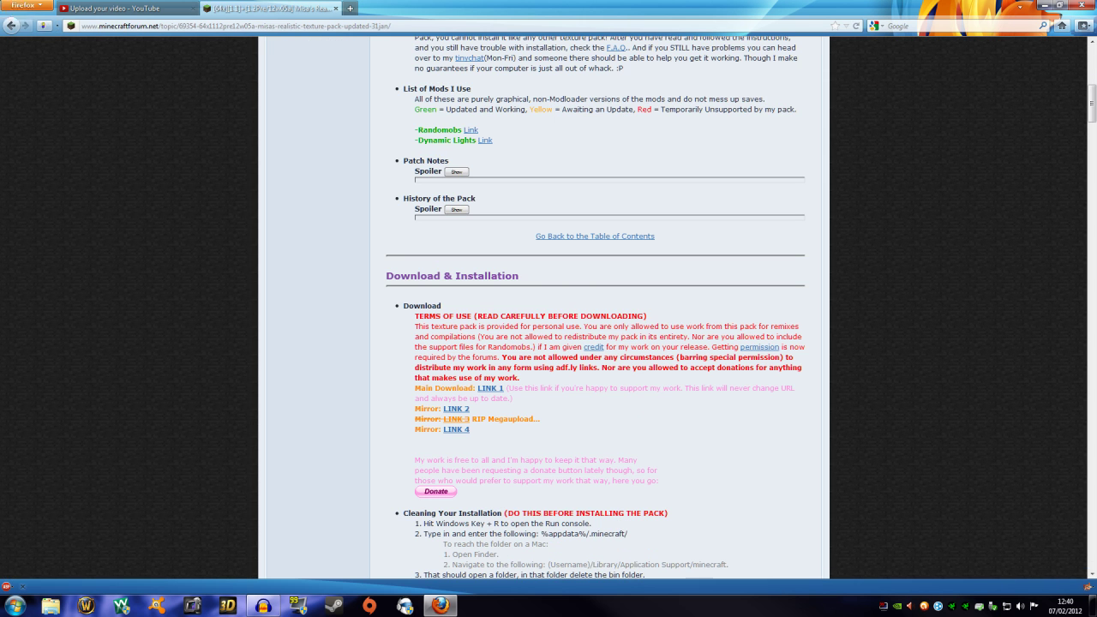
scroll(495, 296, "down", 1)
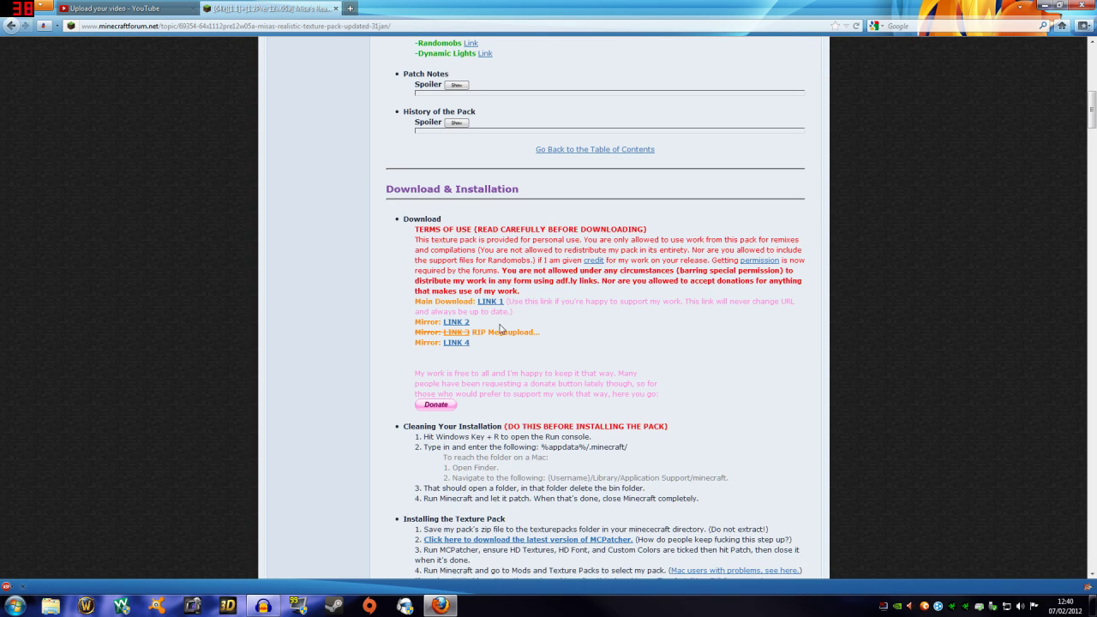
left_click(492, 302)
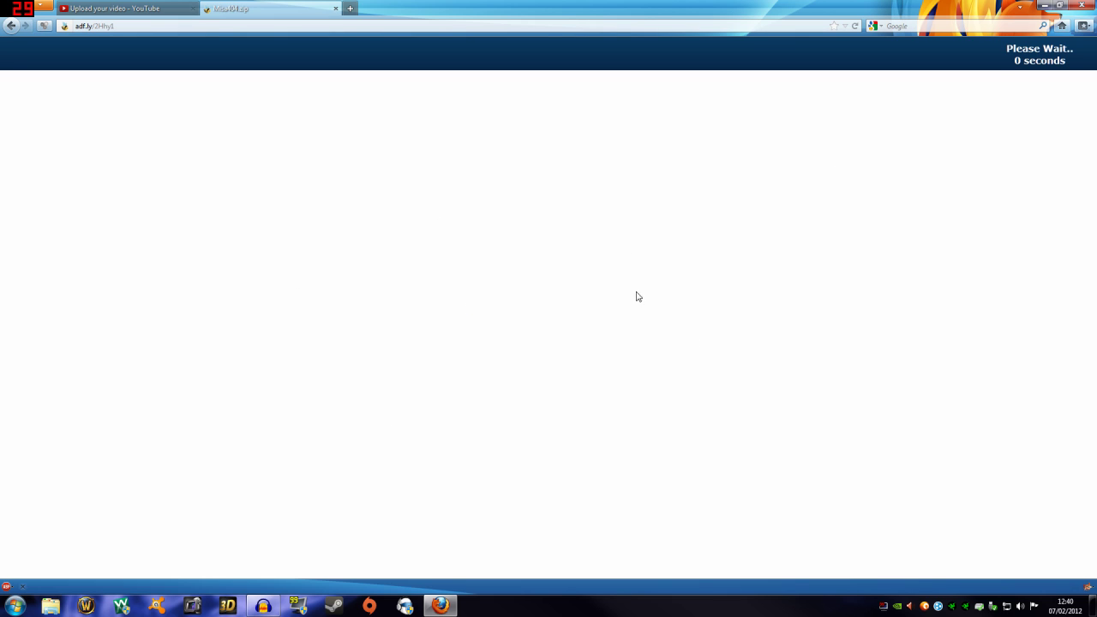
Step: Skip the adf.ly ad and save Misa404.zip (34.4 MB) from MediaFire, hiding the Downloads window
left_click(1024, 62)
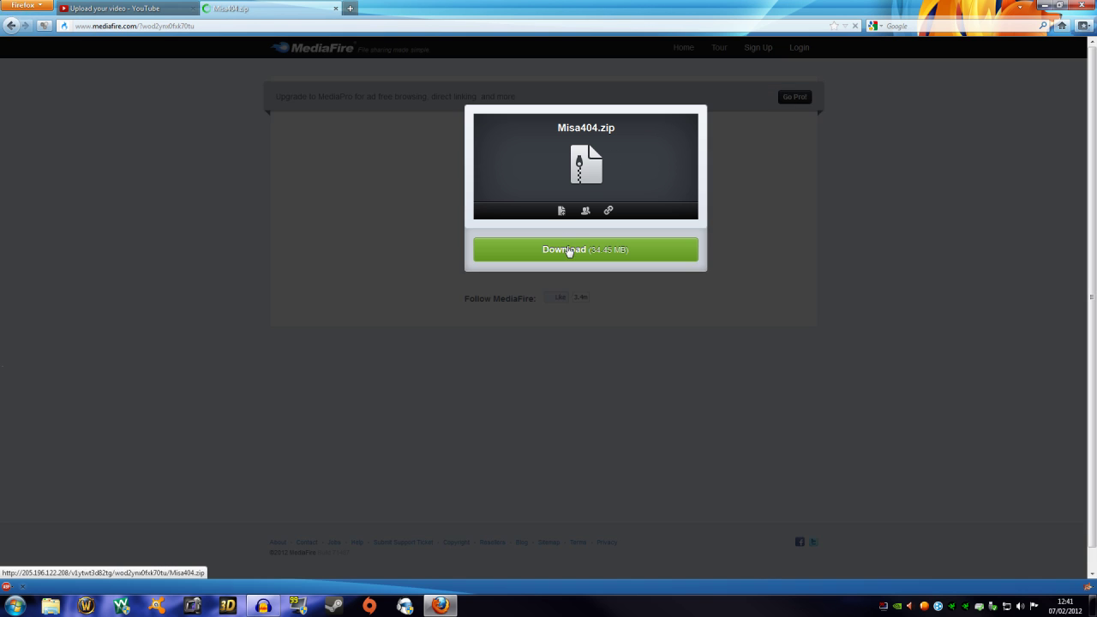
left_click(585, 248)
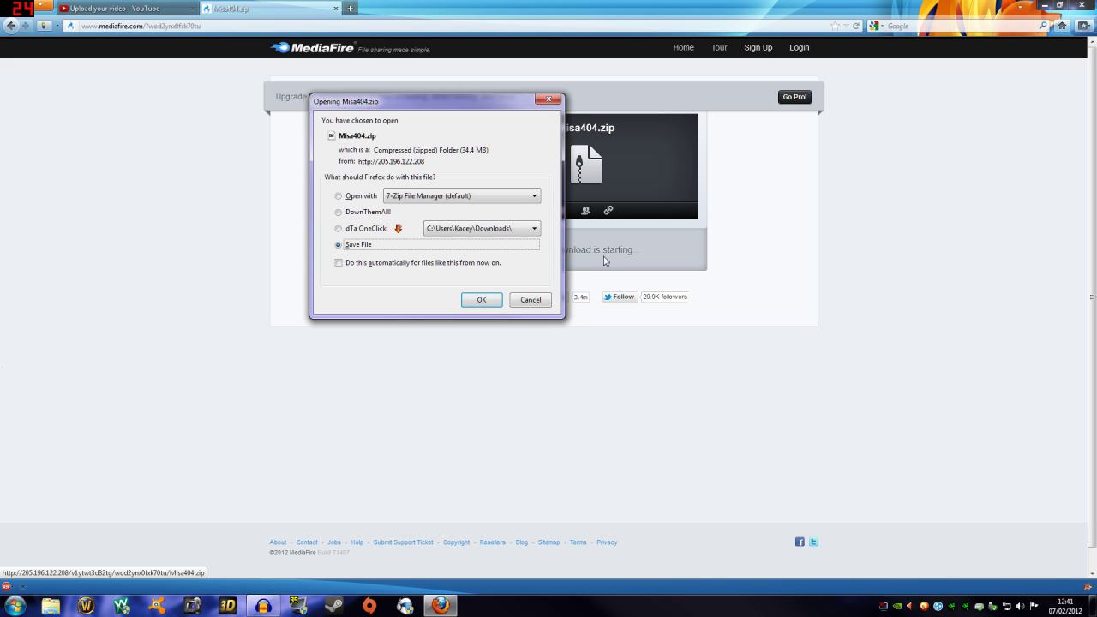
left_click(481, 301)
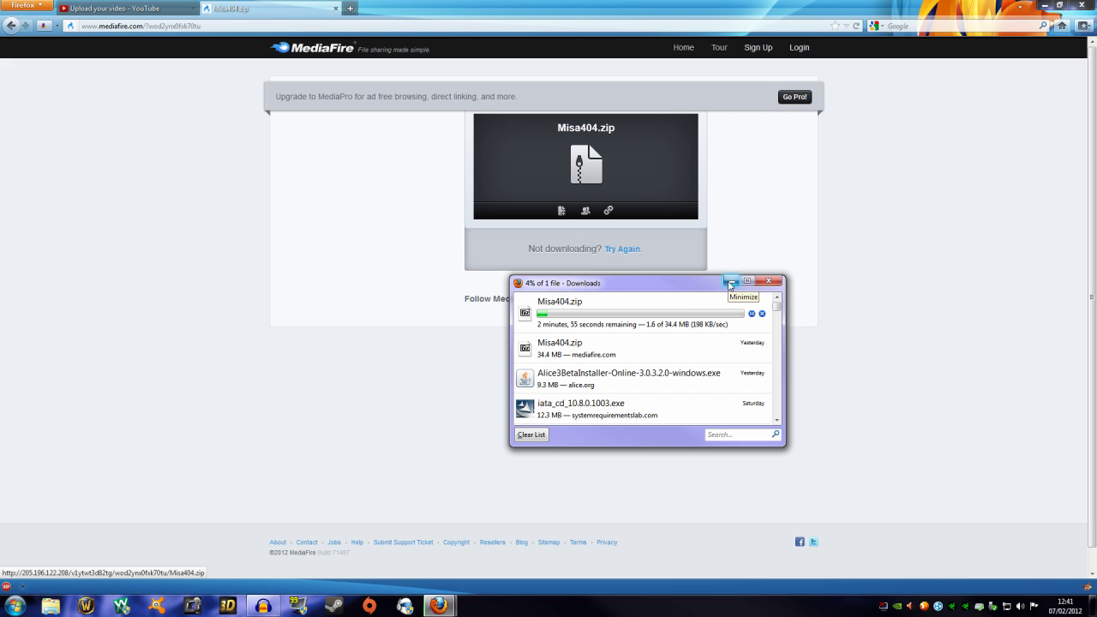
left_click(730, 282)
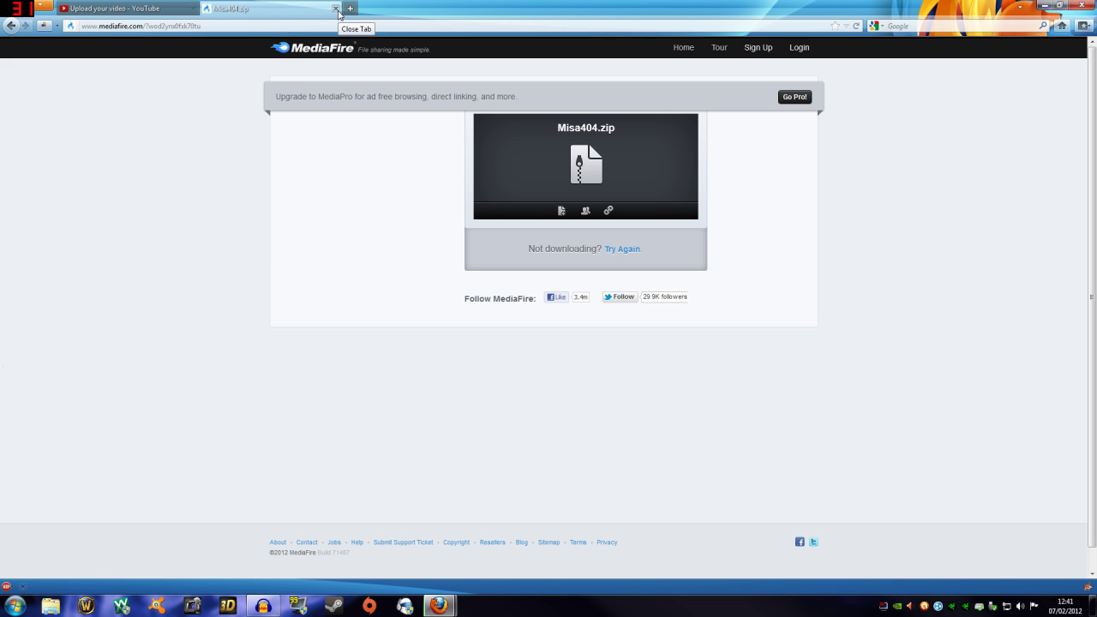
Step: Return to Google, search 'MC Patcher' and open the MCPatcher HD fix forum thread
left_click(11, 28)
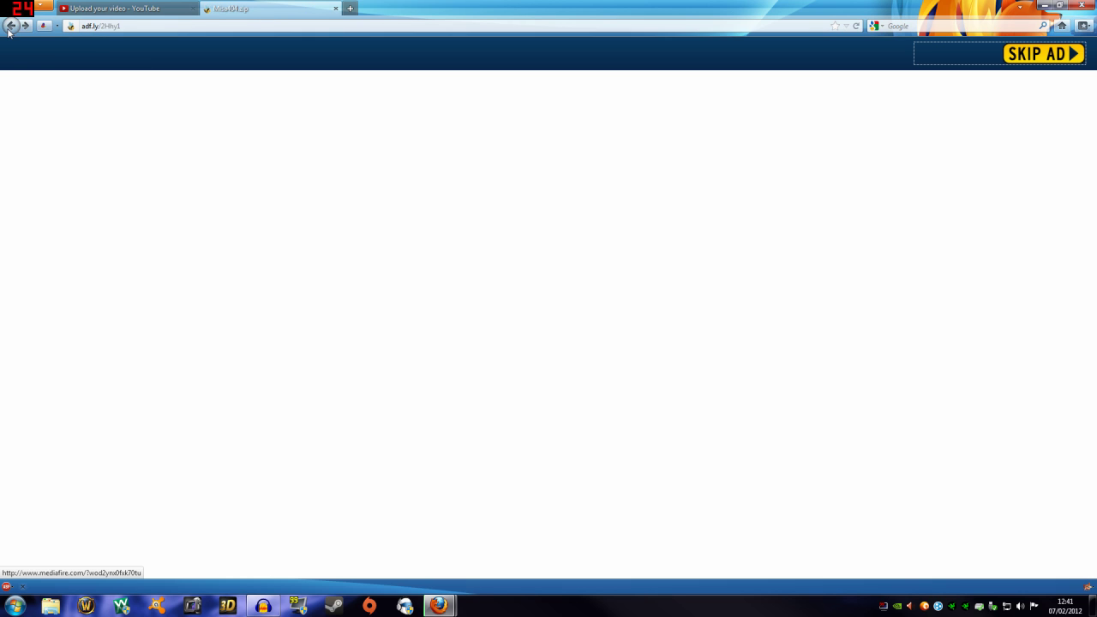
left_click(10, 26)
left_click(11, 26)
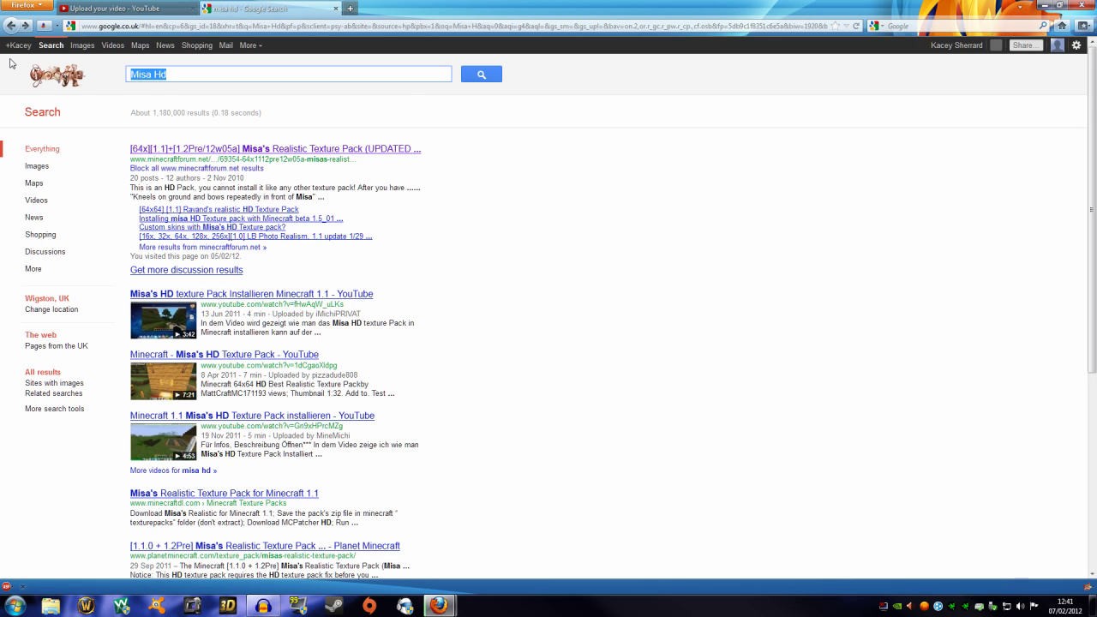
type("MC")
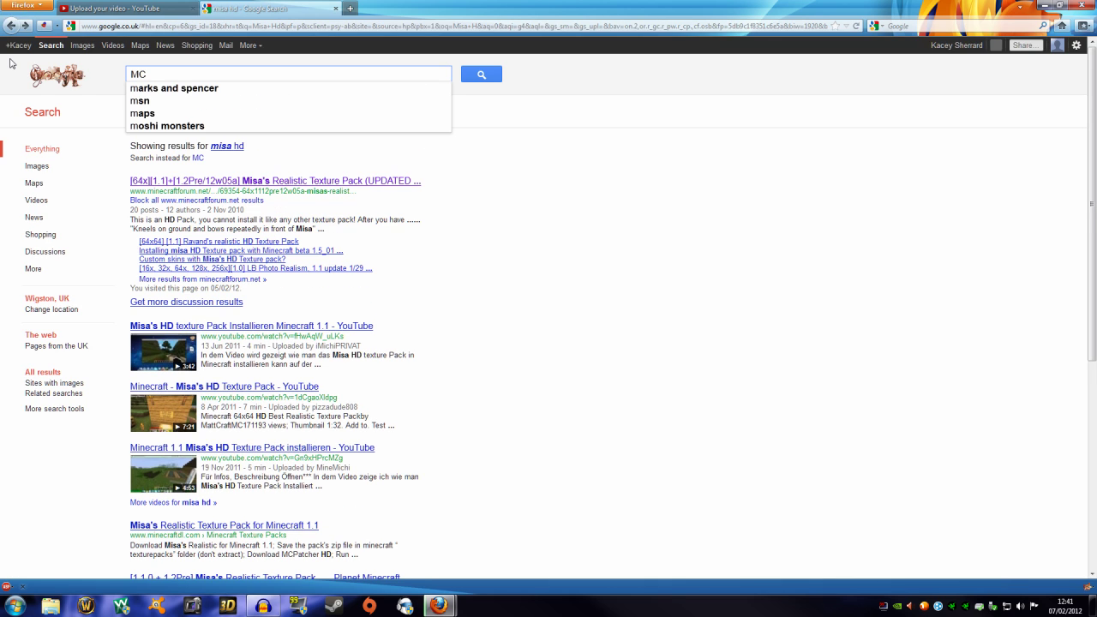
type(" Patcher")
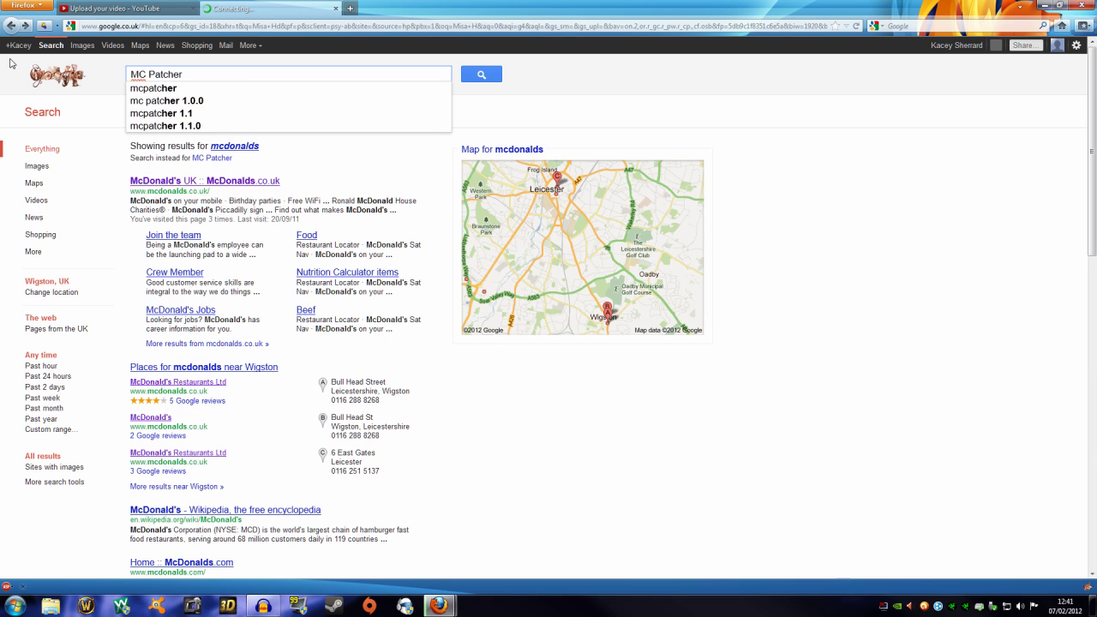
key("Return")
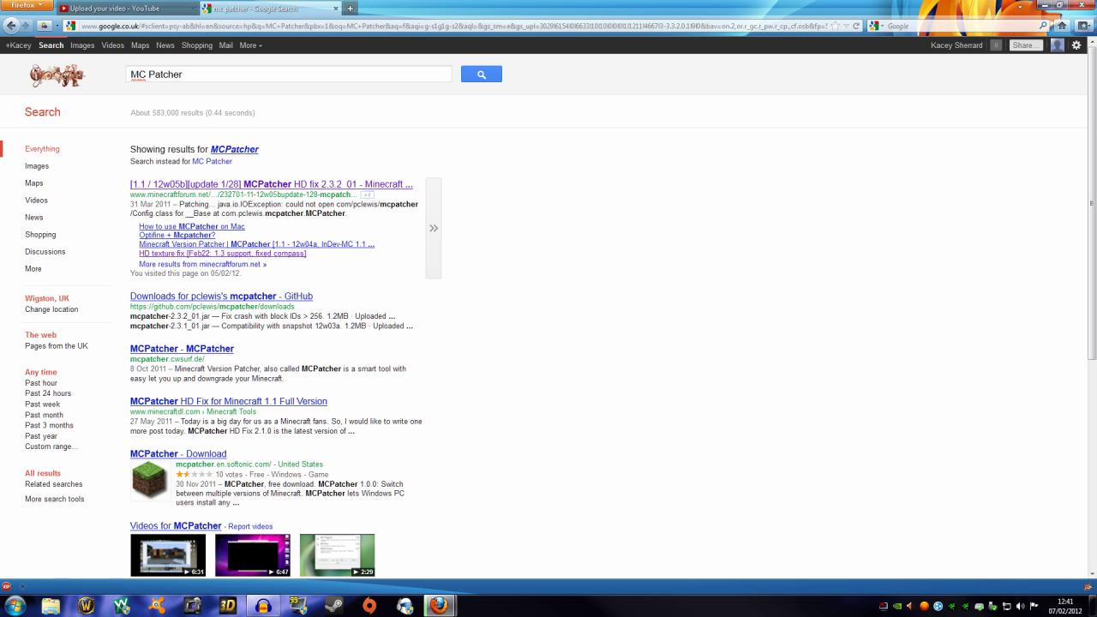
left_click(248, 185)
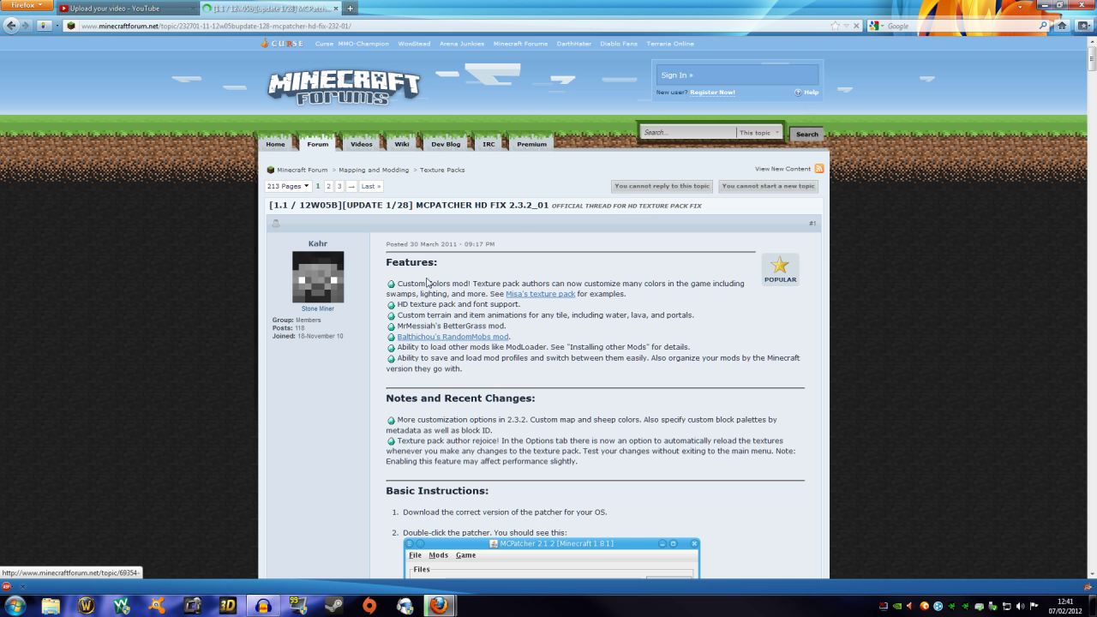
Step: Download and save mcpatcher-2.3.2_01.exe from the thread's Windows github link
scroll(572, 302, "down", 5)
scroll(505, 292, "down", 2)
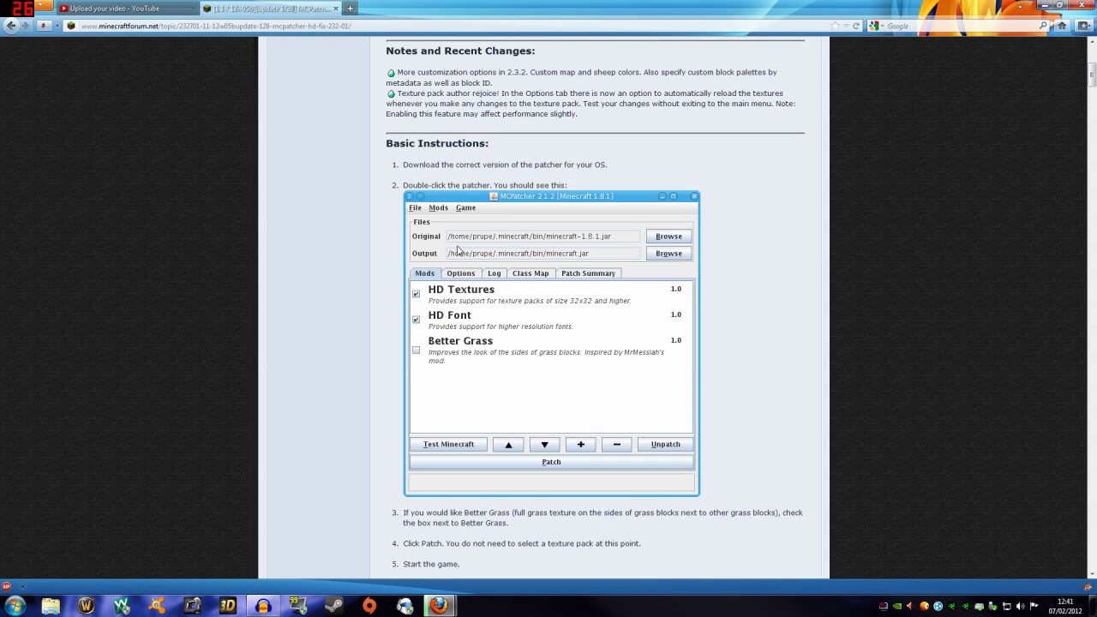
scroll(514, 321, "down", 10)
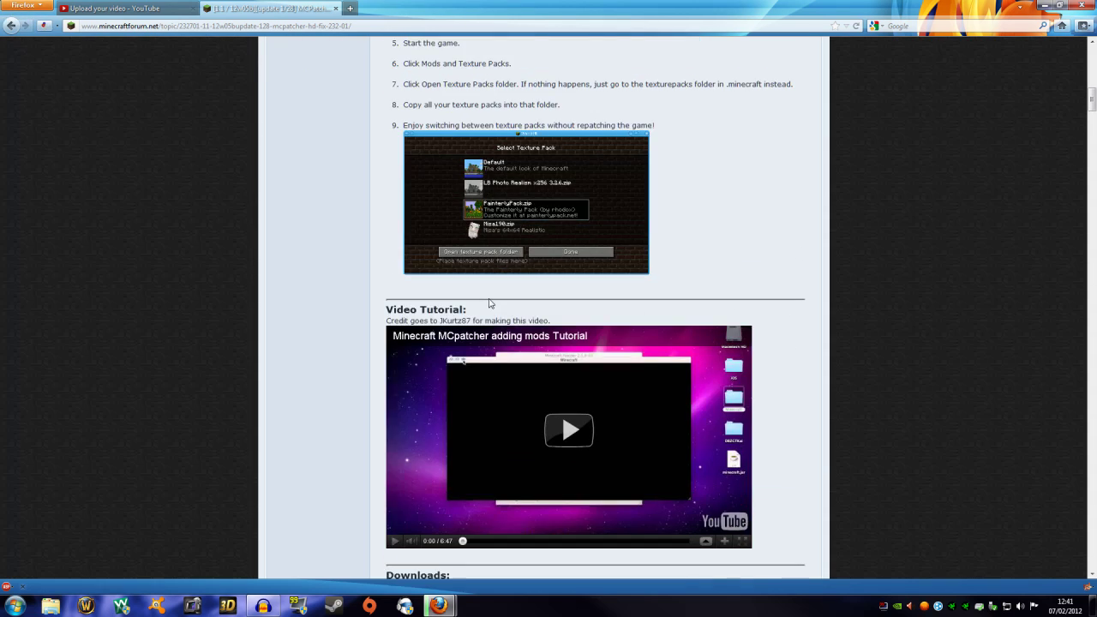
scroll(497, 300, "down", 8)
scroll(484, 275, "up", 5)
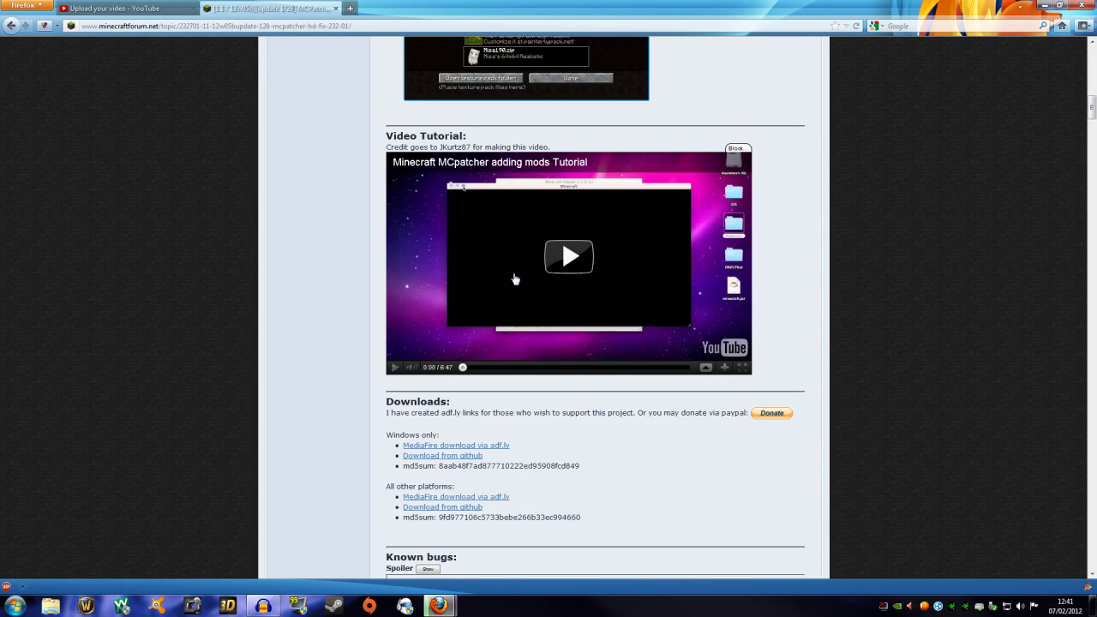
scroll(515, 278, "down", 4)
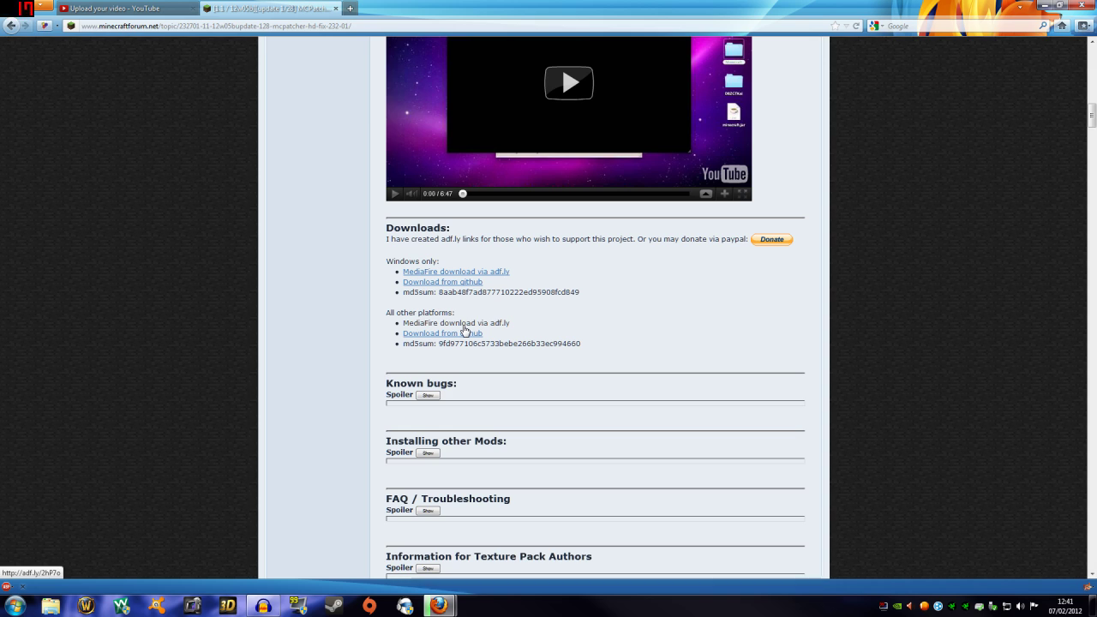
left_click(470, 283)
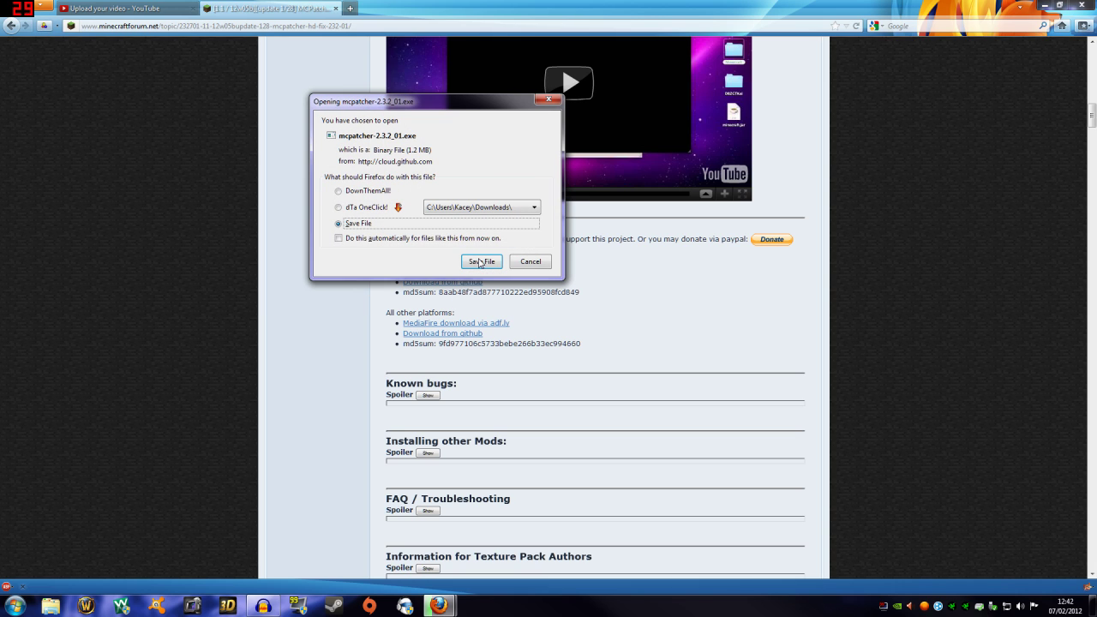
left_click(481, 262)
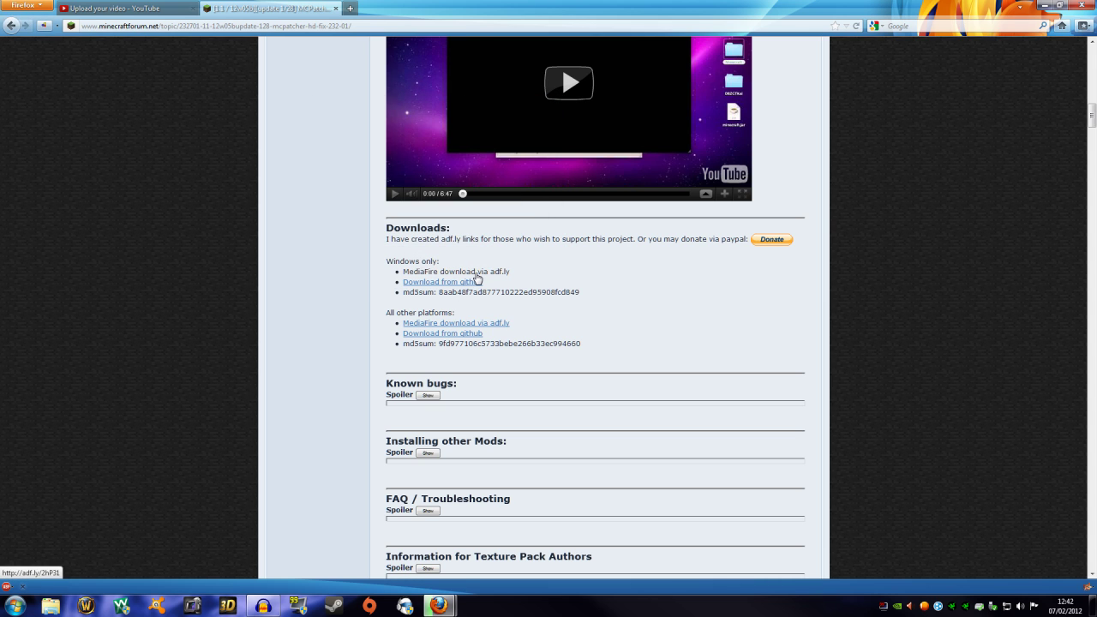
scroll(372, 257, "up", 2)
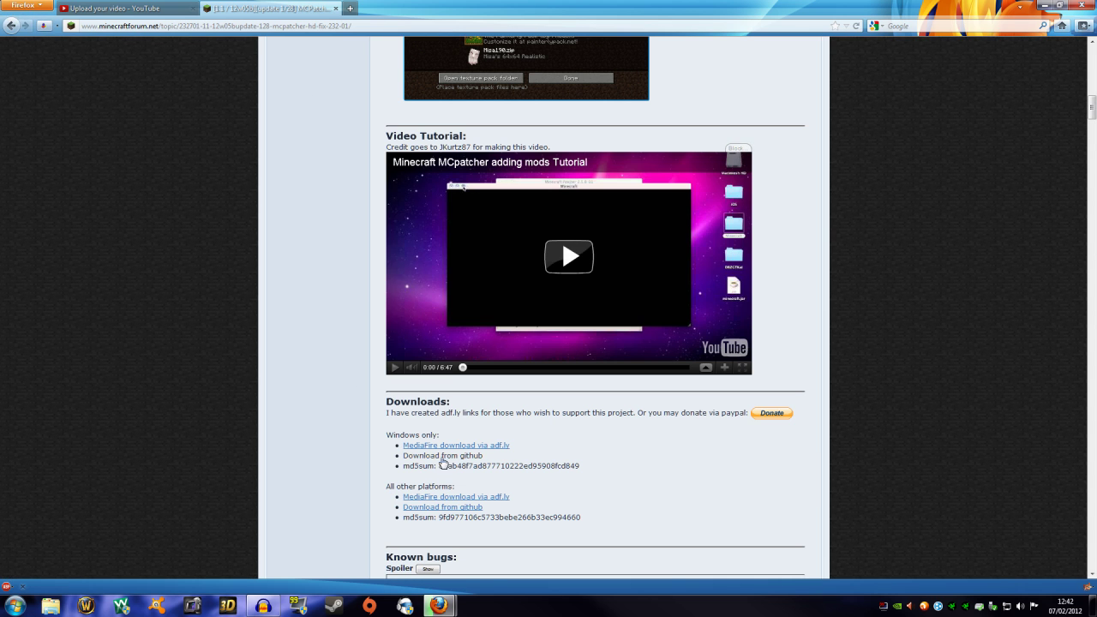
scroll(356, 317, "up", 3)
scroll(356, 317, "up", 10)
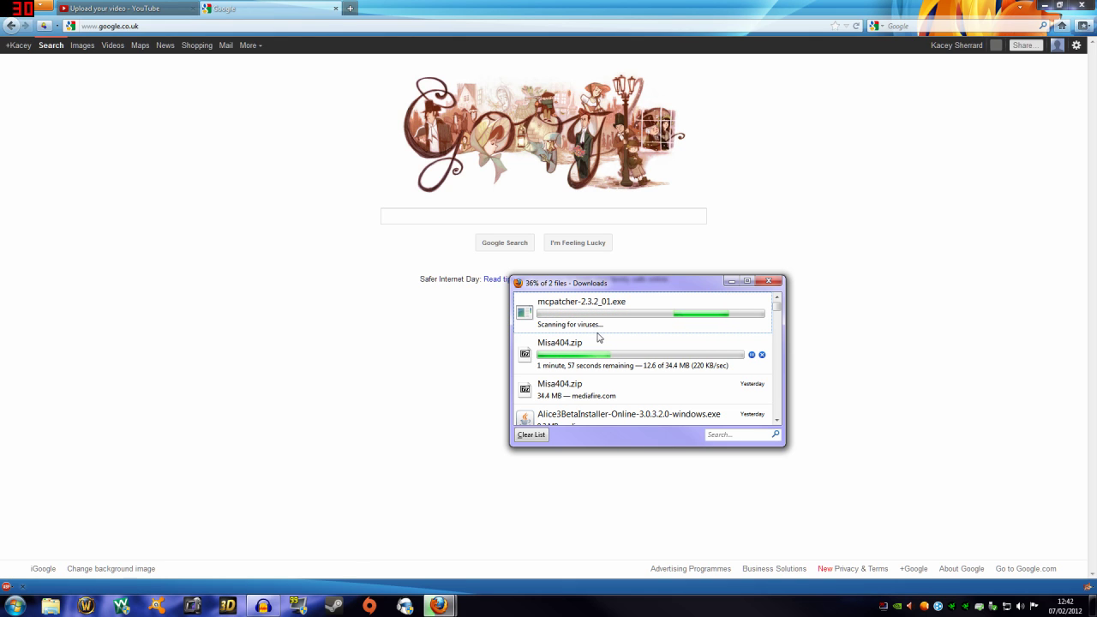
Step: Search Google for 'water shader' and open the Water Shader alpha v4d thread at its Downloads section
left_click(331, 252)
left_click(438, 215)
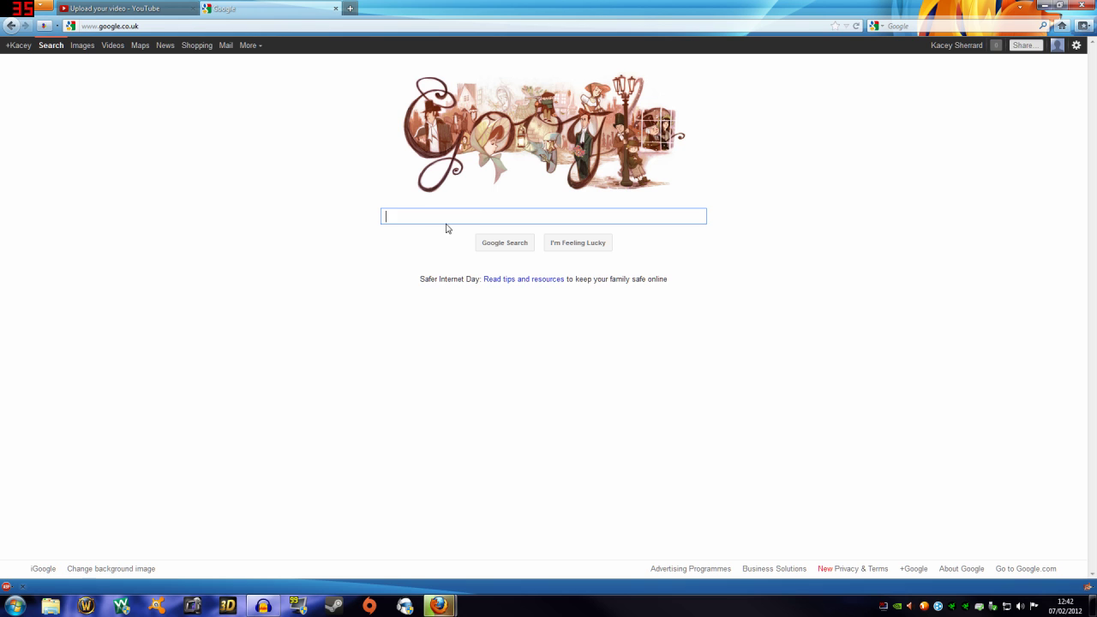
type("water")
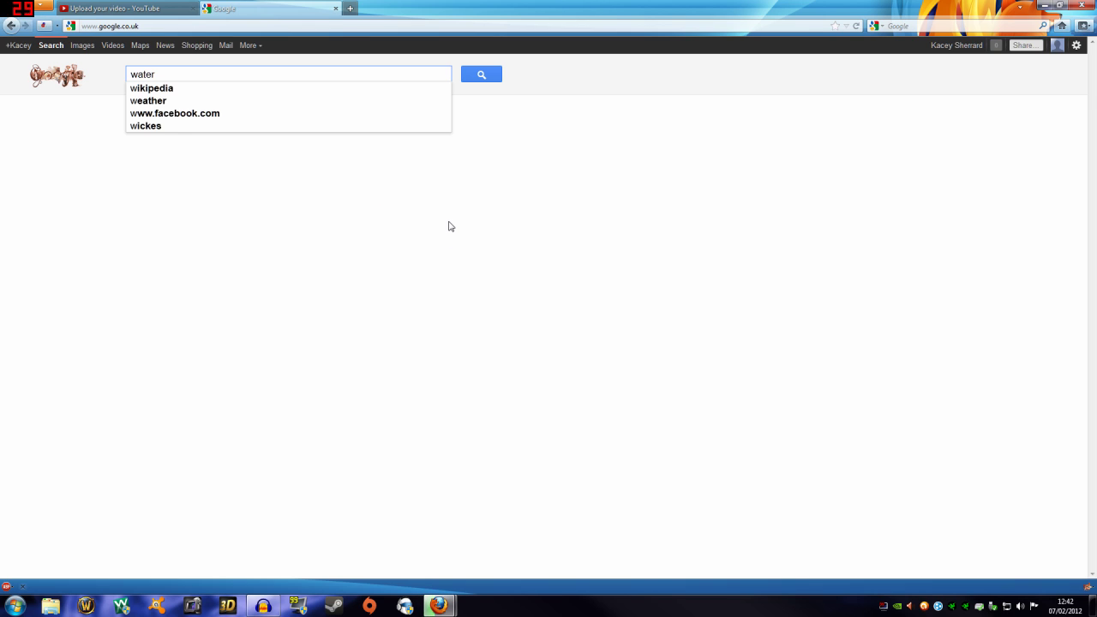
type(" shader")
key("Return")
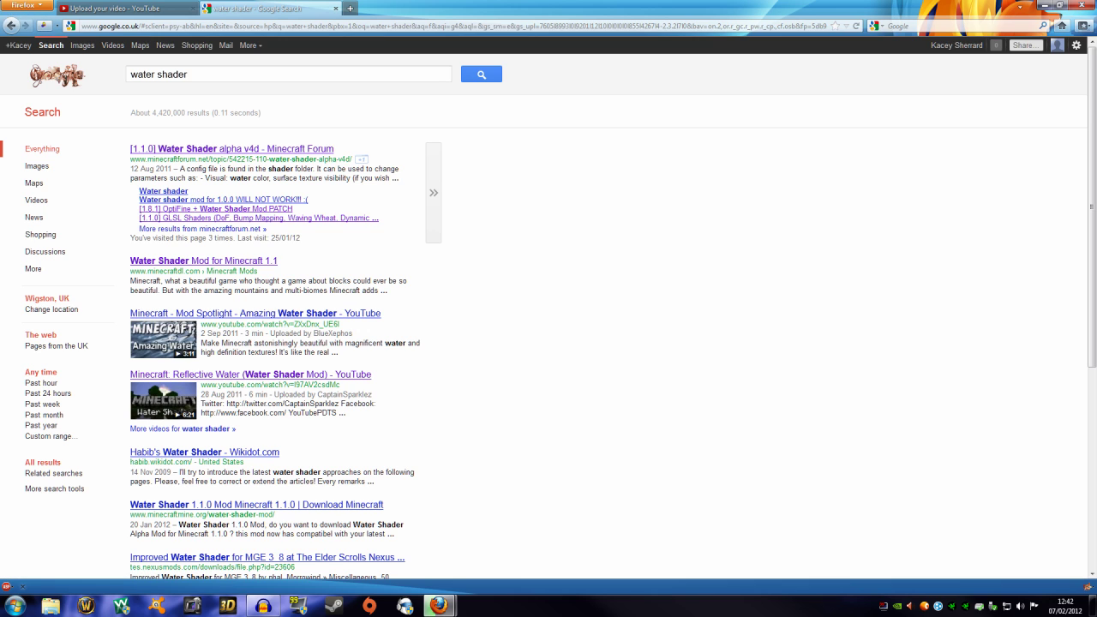
left_click(269, 153)
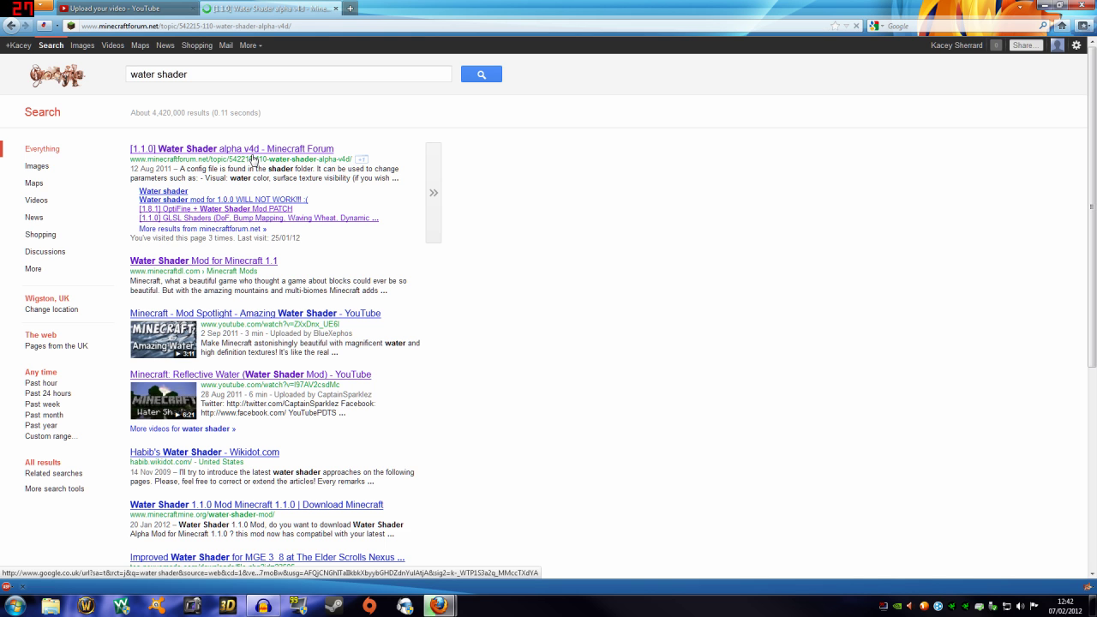
scroll(524, 306, "down", 10)
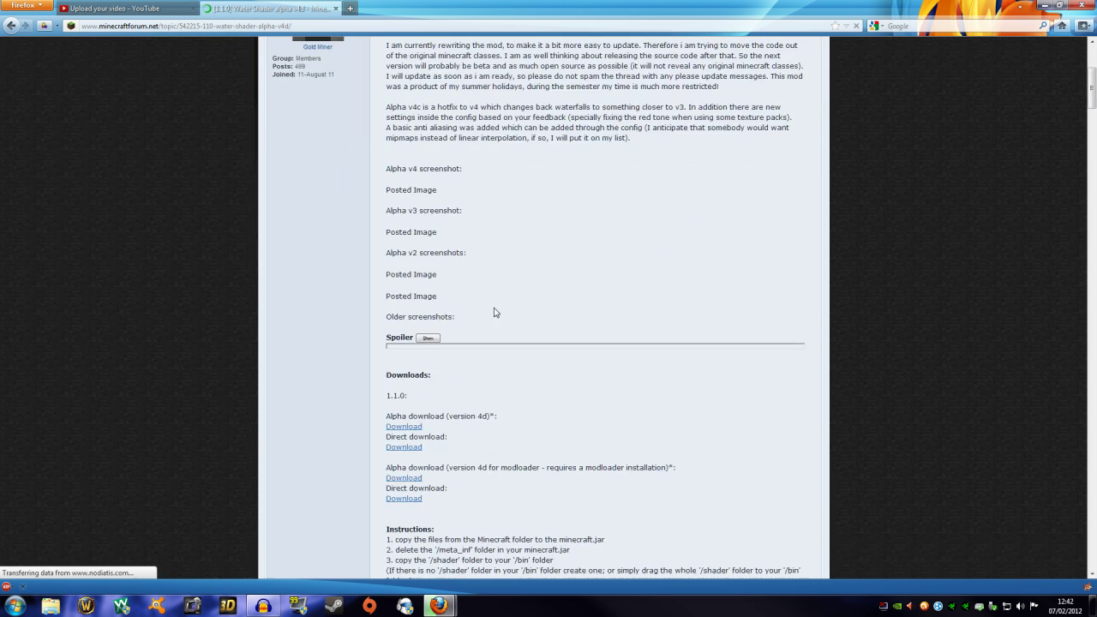
scroll(562, 309, "down", 10)
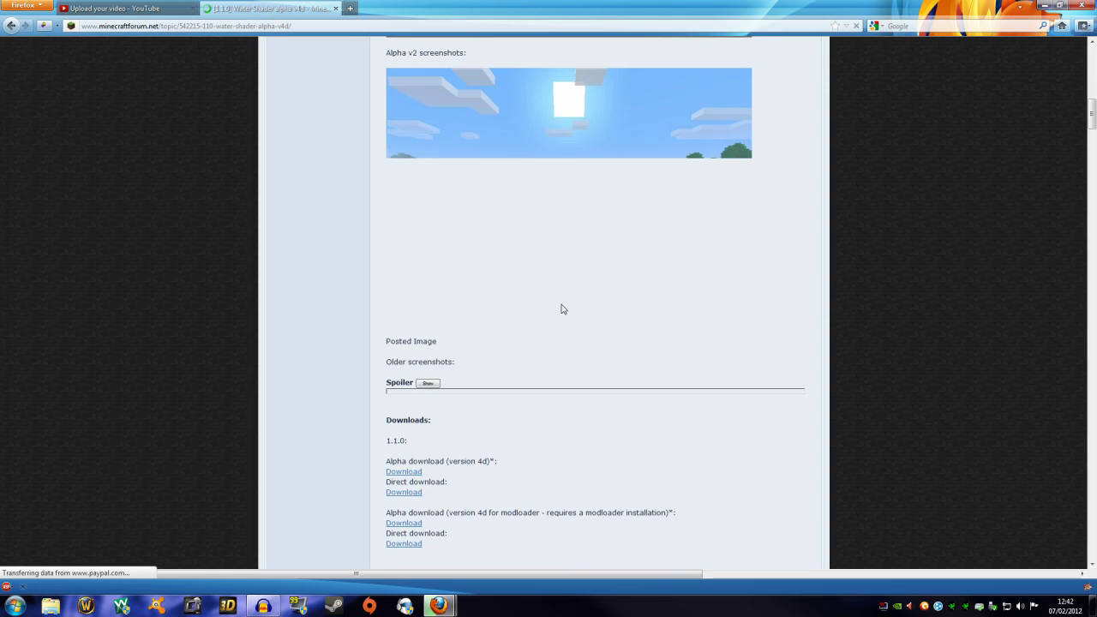
scroll(423, 325, "down", 6)
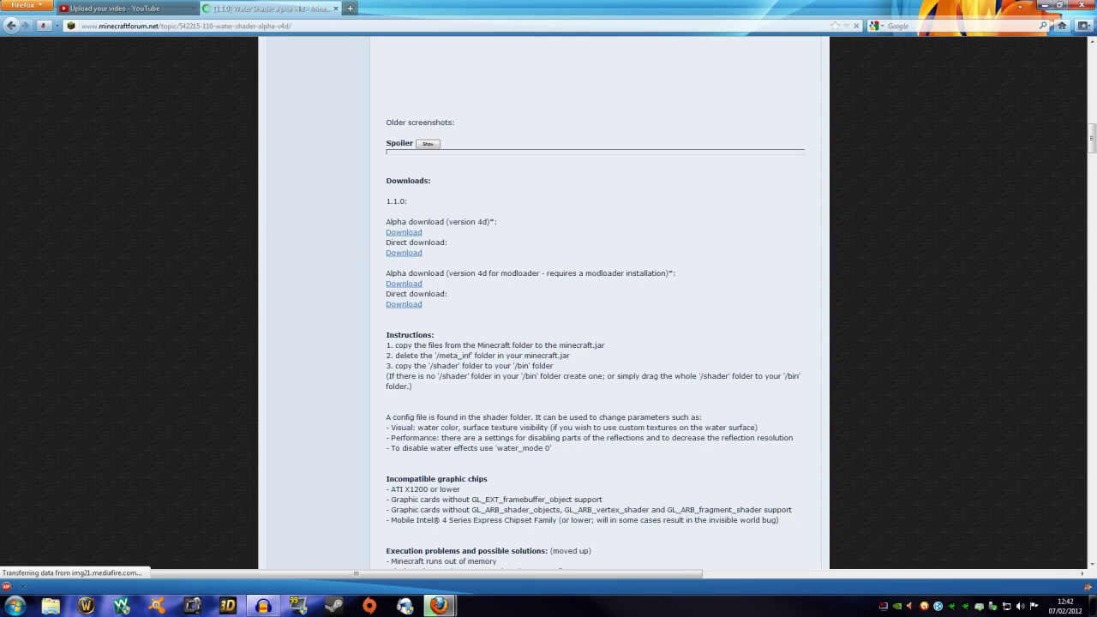
Step: Save water_shader_v4e1.1.0.zip through the Direct download MediaFire link, then minimize Firefox
left_click(410, 253)
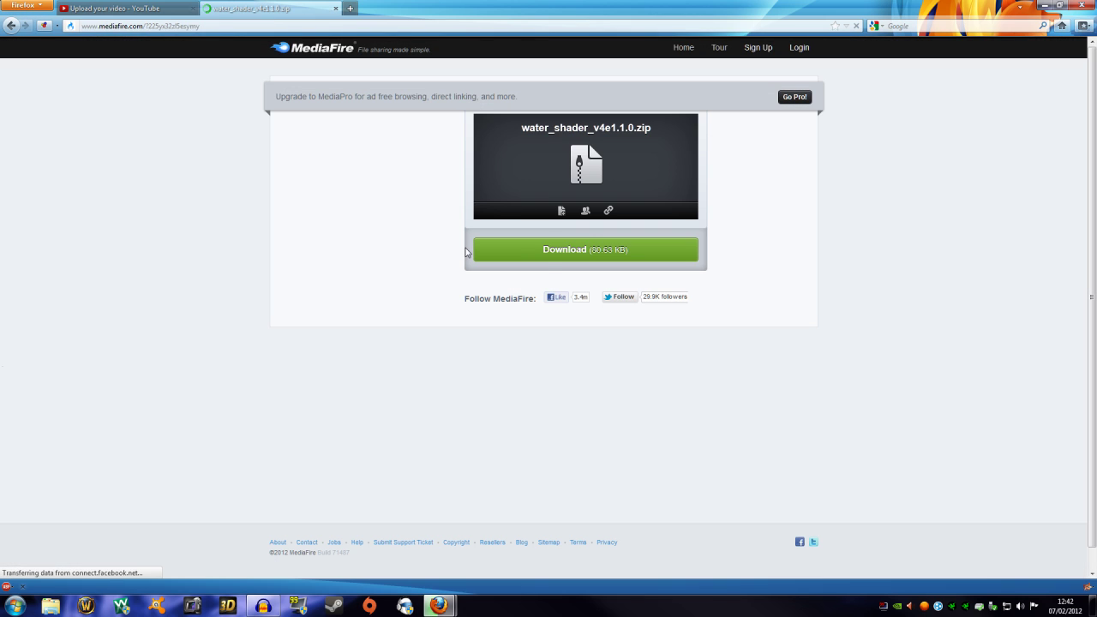
left_click(548, 257)
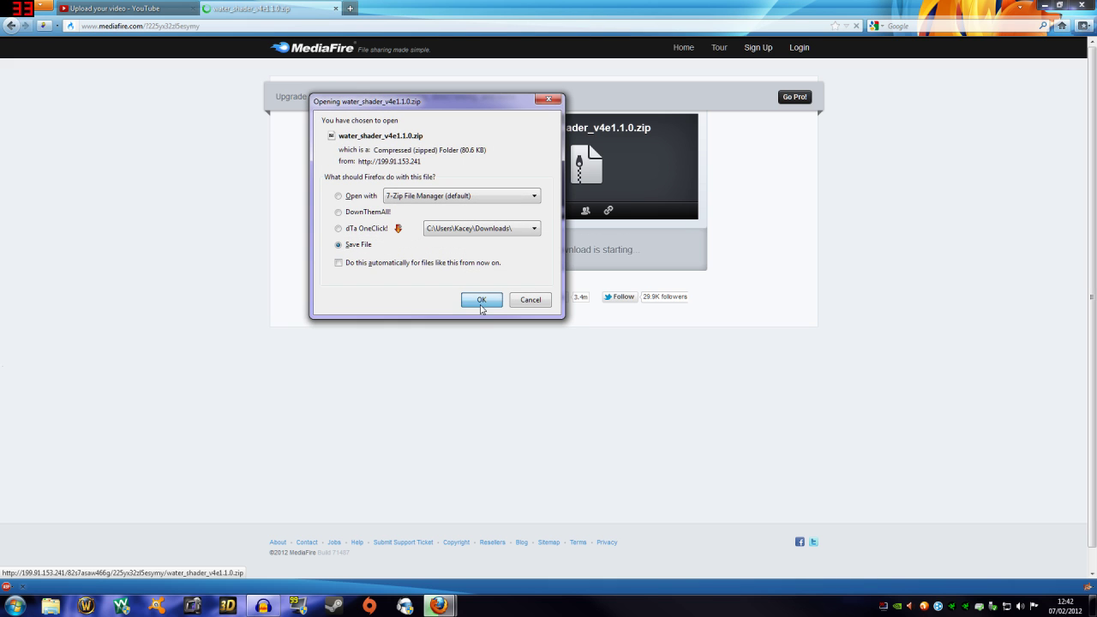
left_click(485, 300)
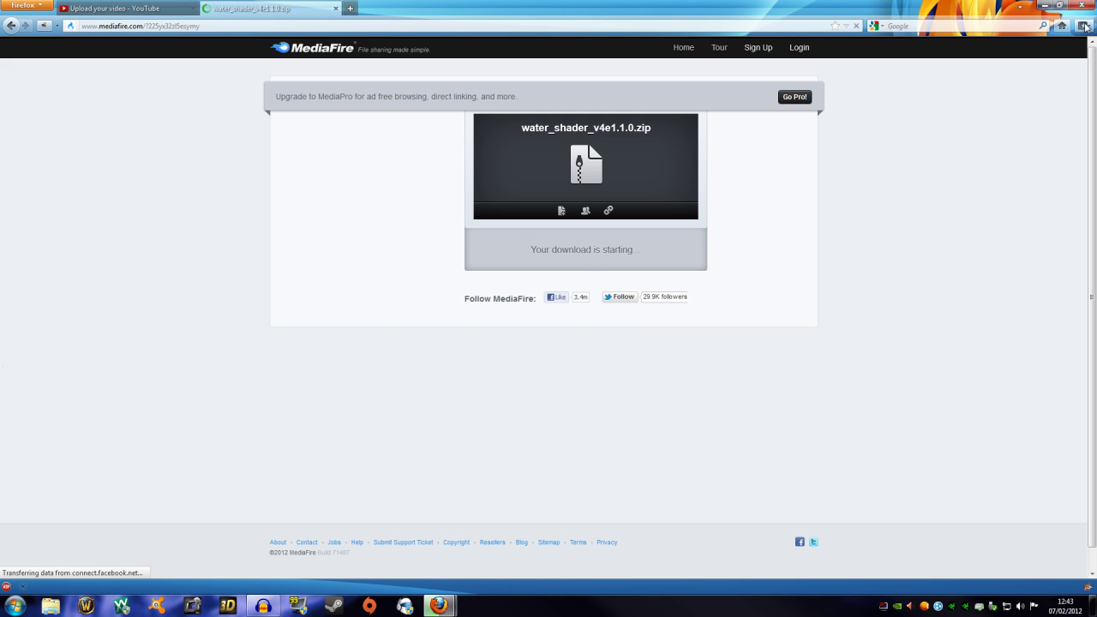
left_click(1045, 5)
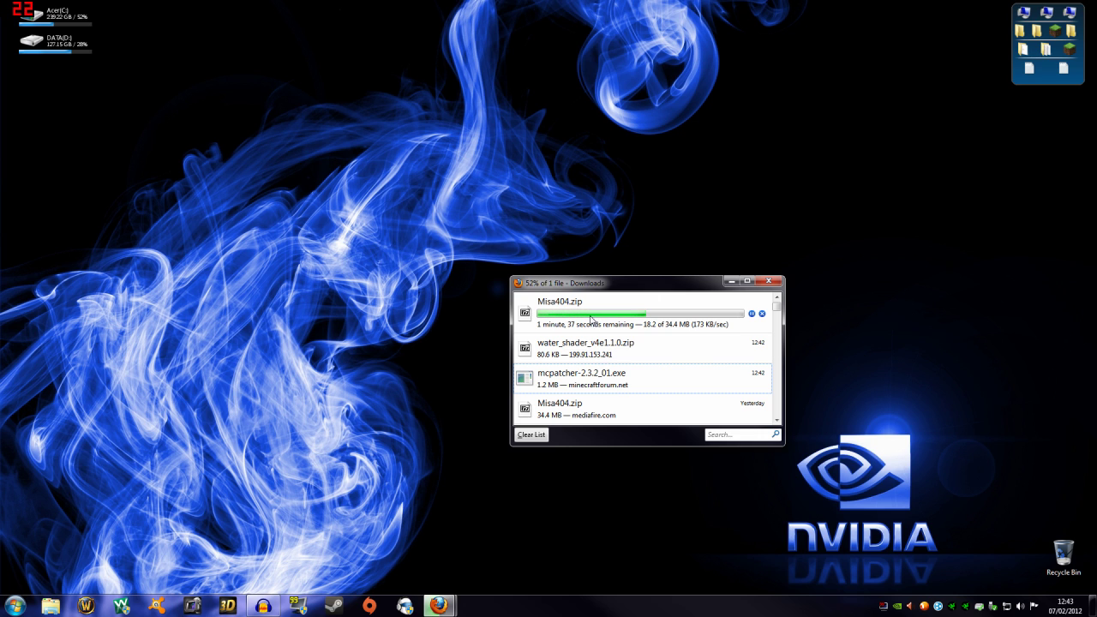
Step: Check the finished water shader and mcpatcher downloads and move the Downloads window to the top-left
left_click(612, 355)
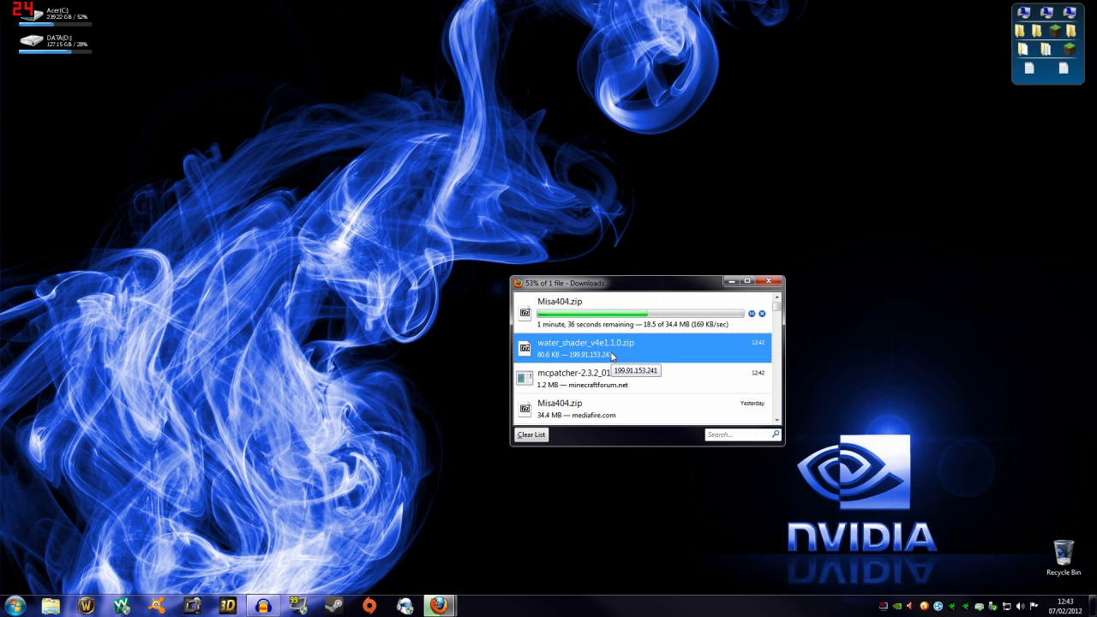
left_click(603, 382)
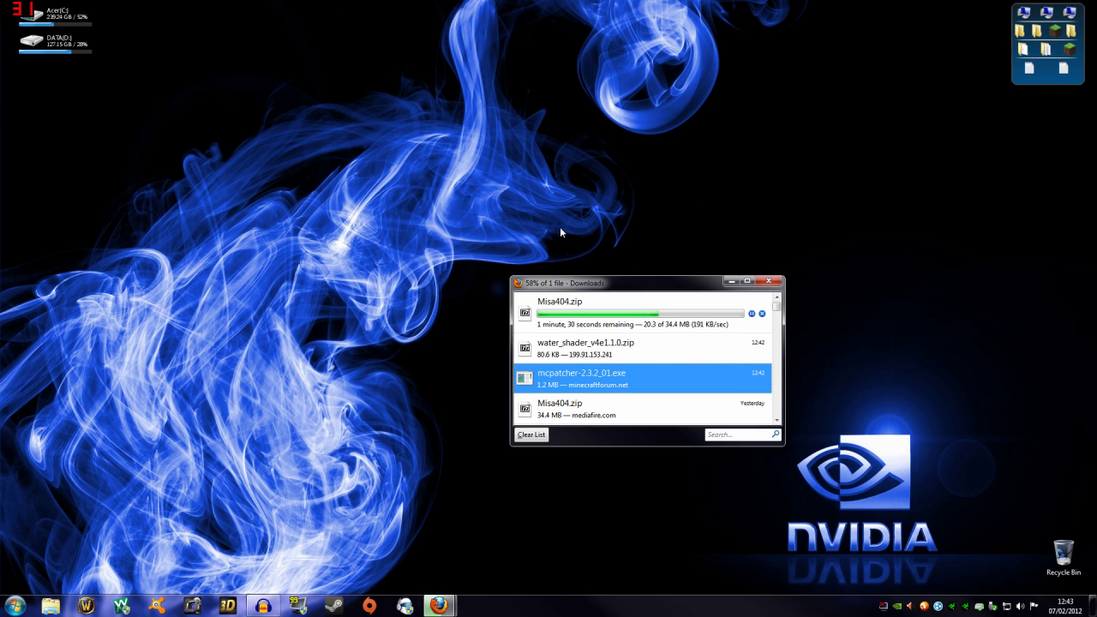
left_click_drag(588, 286, 108, 143)
left_click(117, 118)
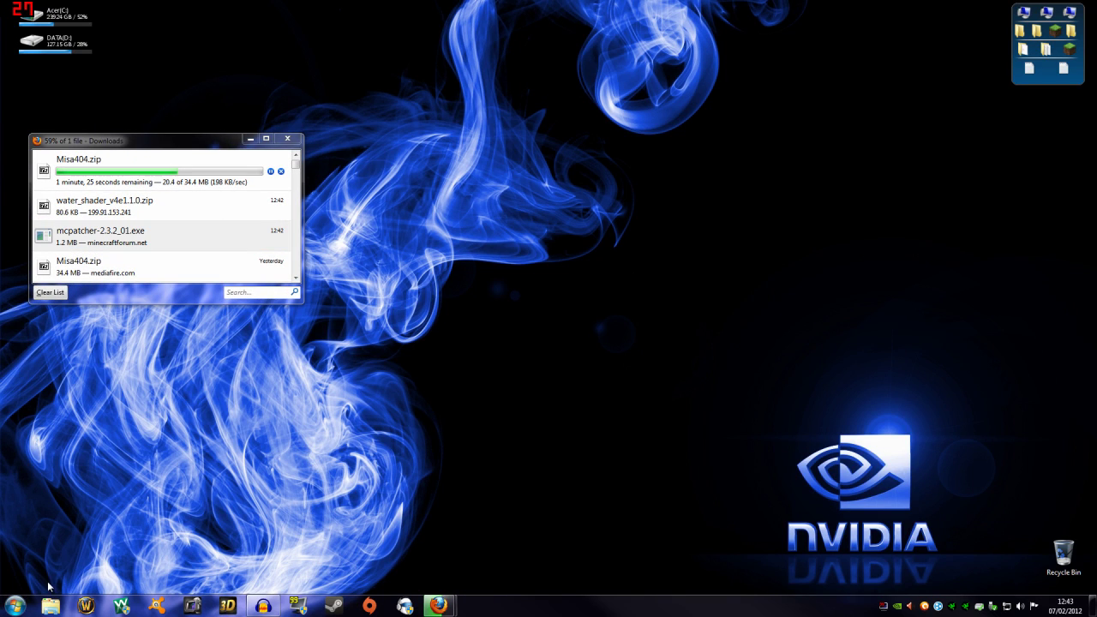
Step: Open the .minecraft folder through a %appdata% Start search, then close that window
left_click(17, 605)
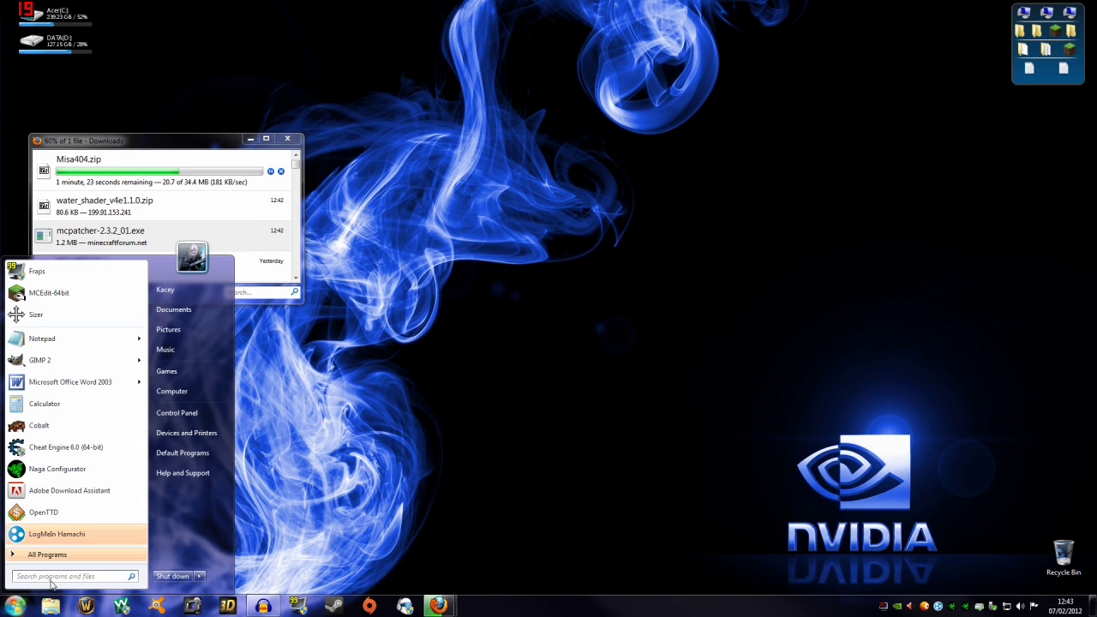
type("%appdata%")
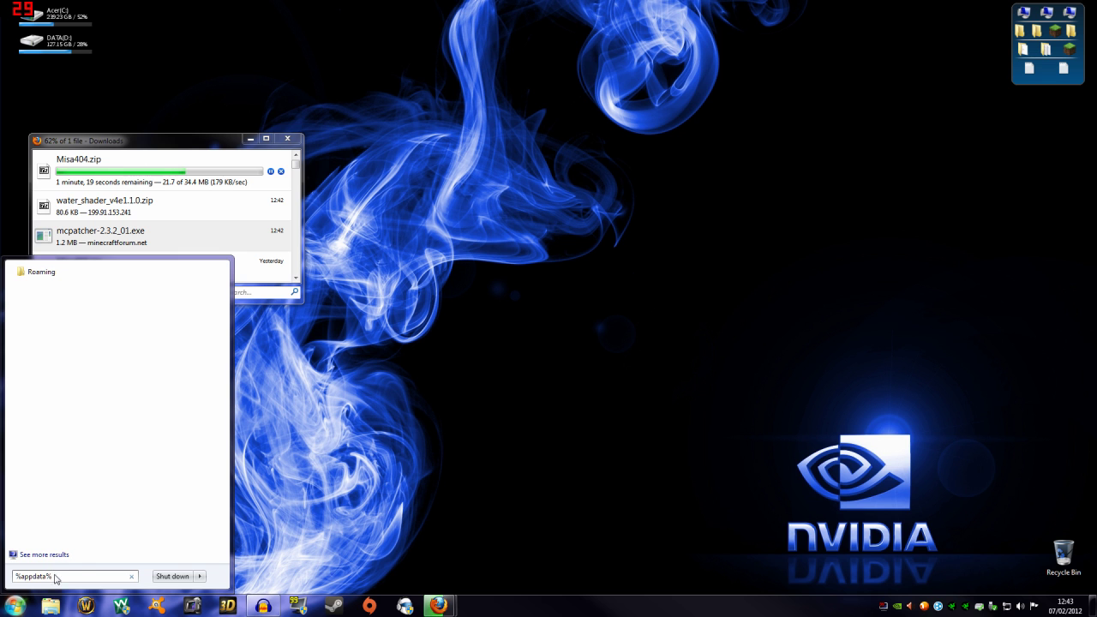
key("Return")
left_click_drag(482, 170, 484, 142)
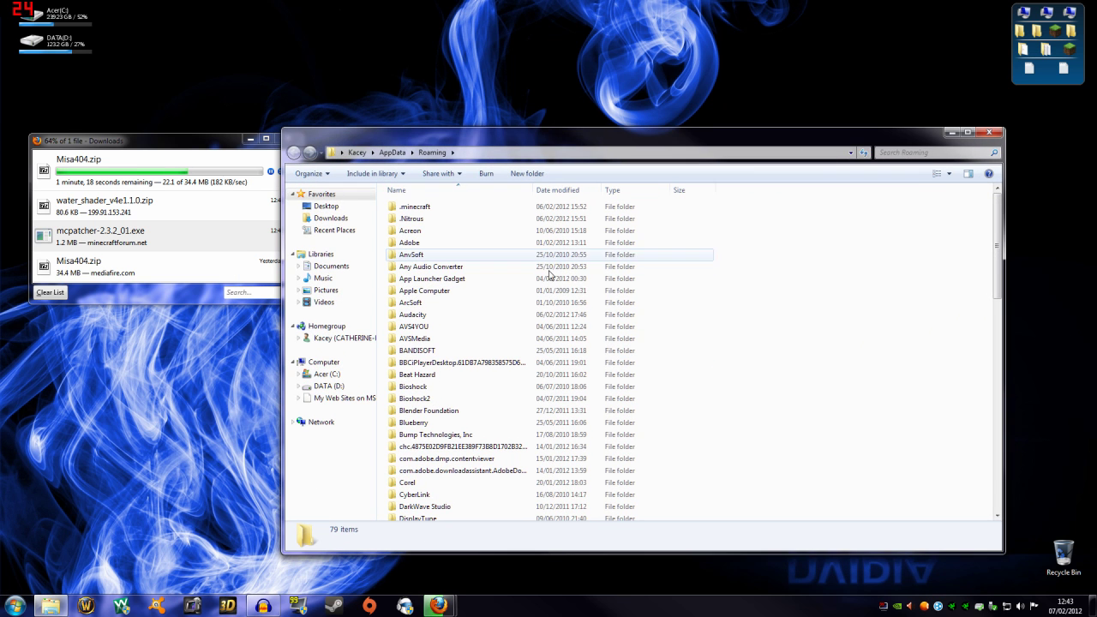
double_click(429, 211)
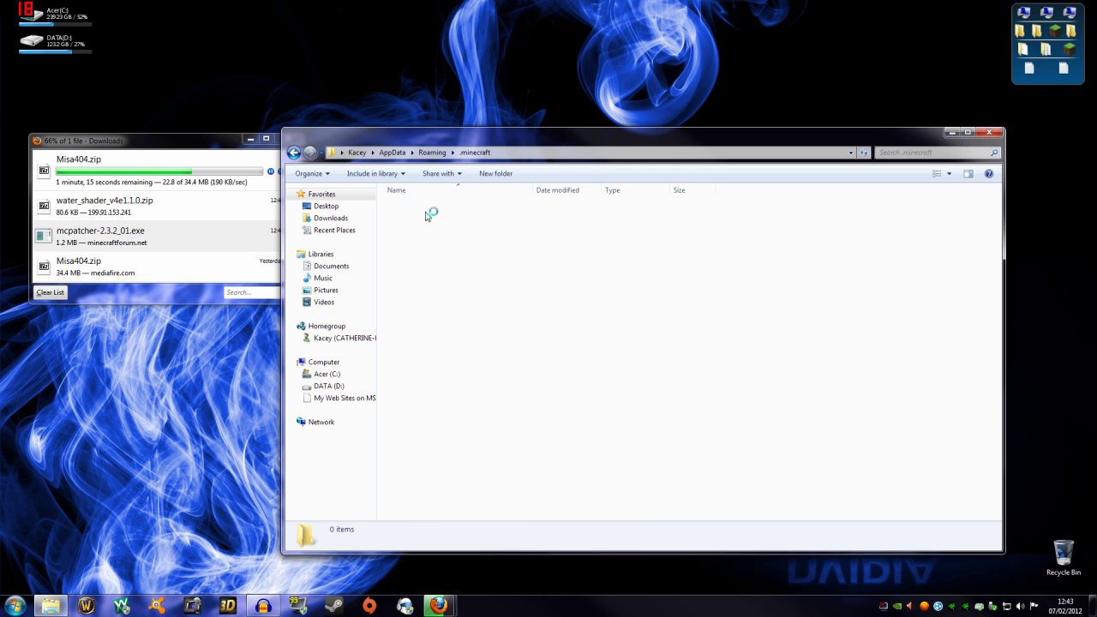
left_click(293, 153)
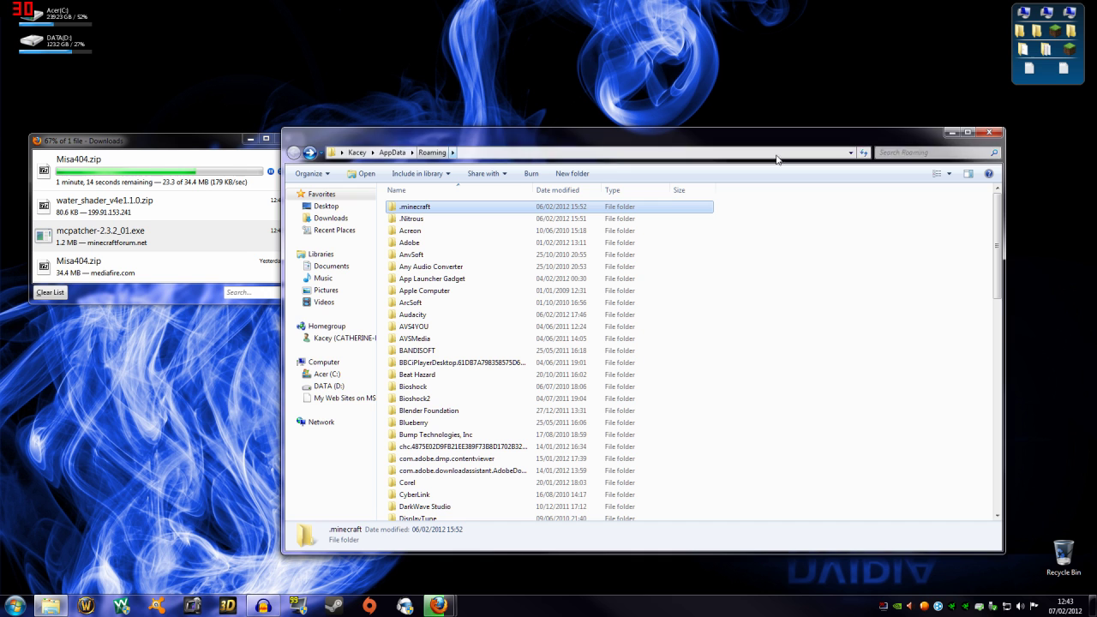
left_click(989, 133)
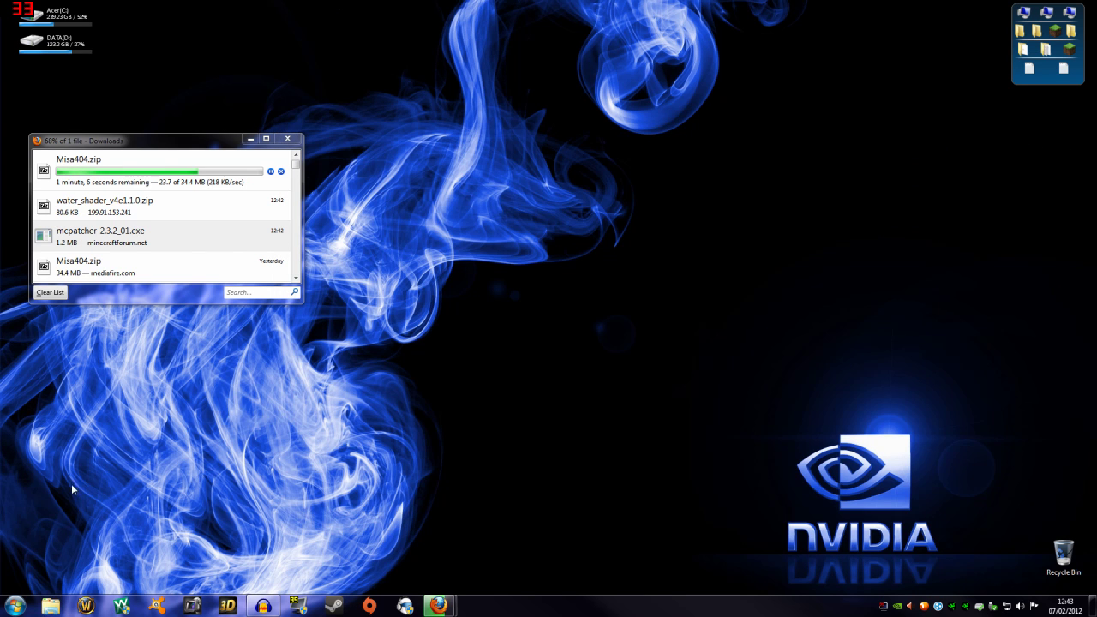
Step: Open the Acer (C:) drive from Computer and place its window beside the downloads list
left_click(16, 606)
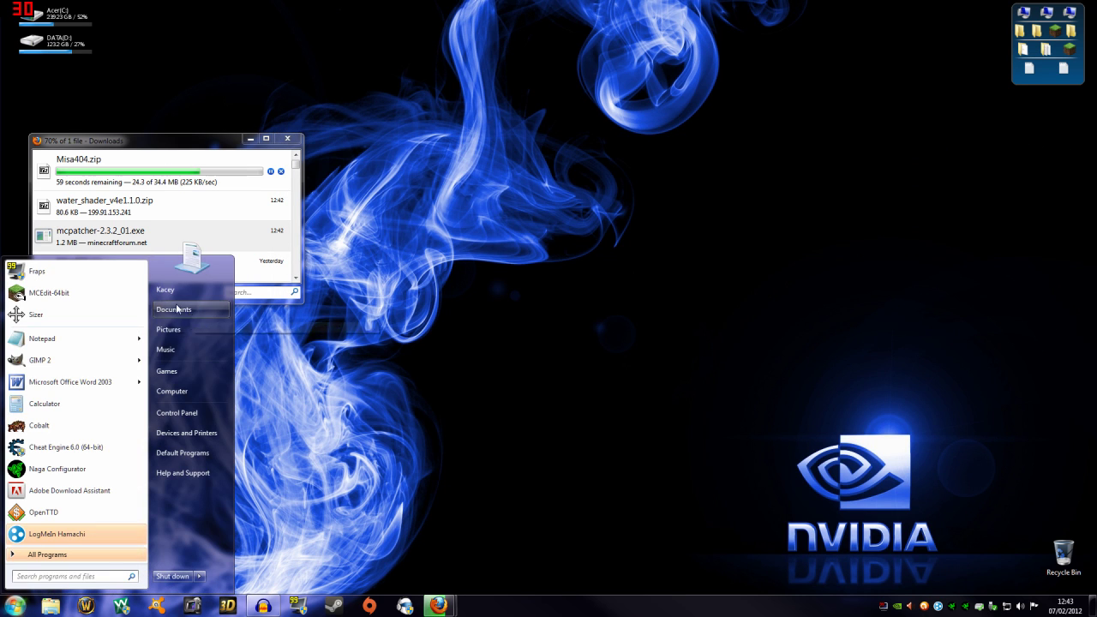
left_click(183, 396)
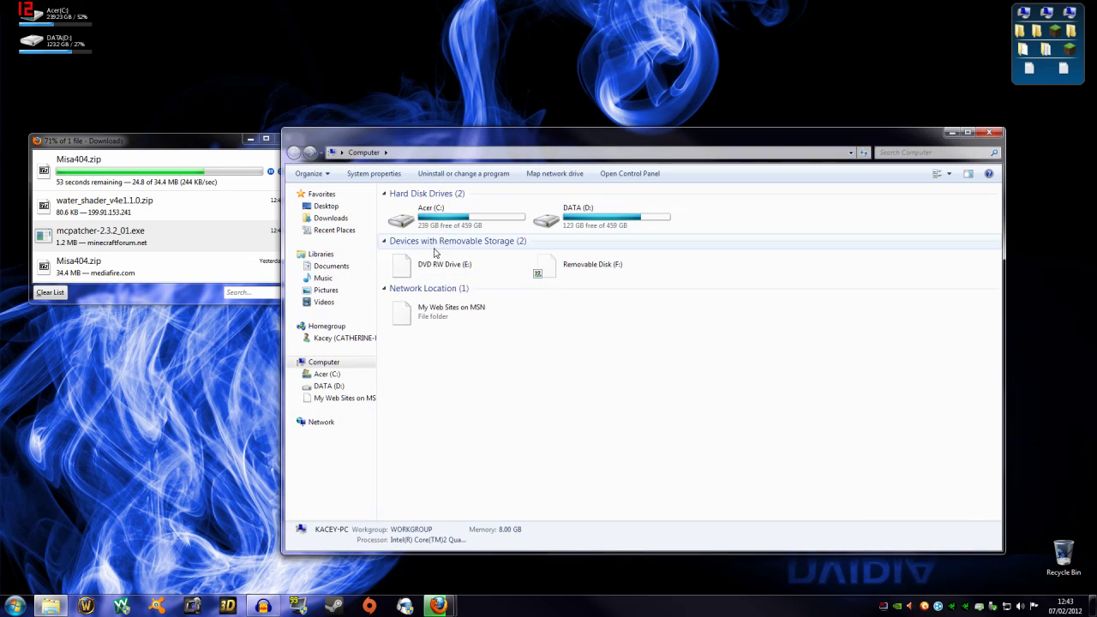
left_click(461, 223)
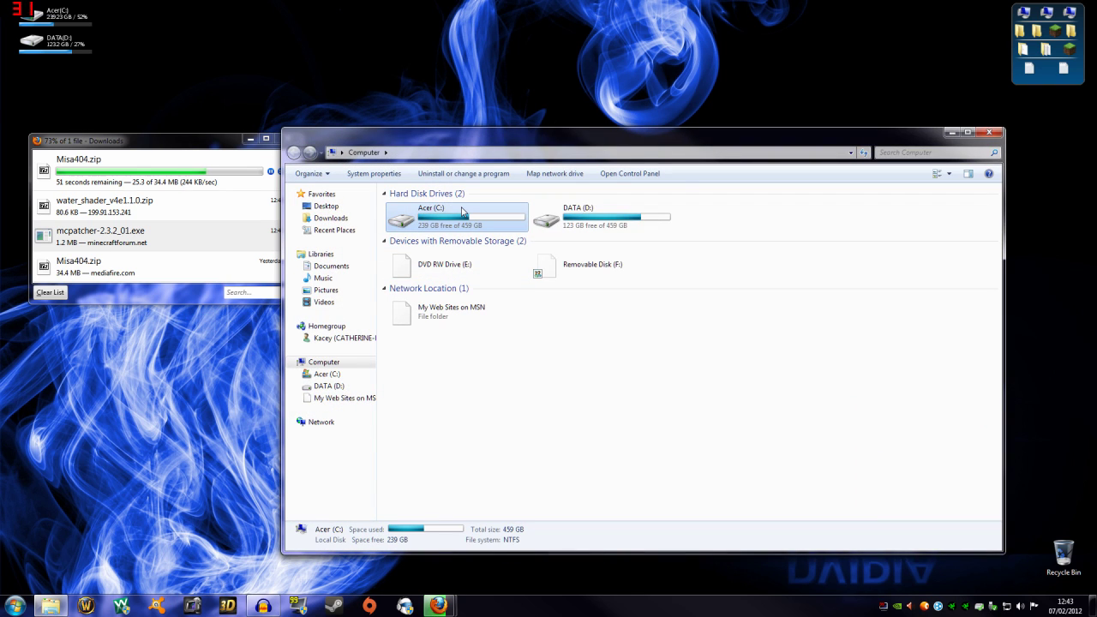
double_click(462, 212)
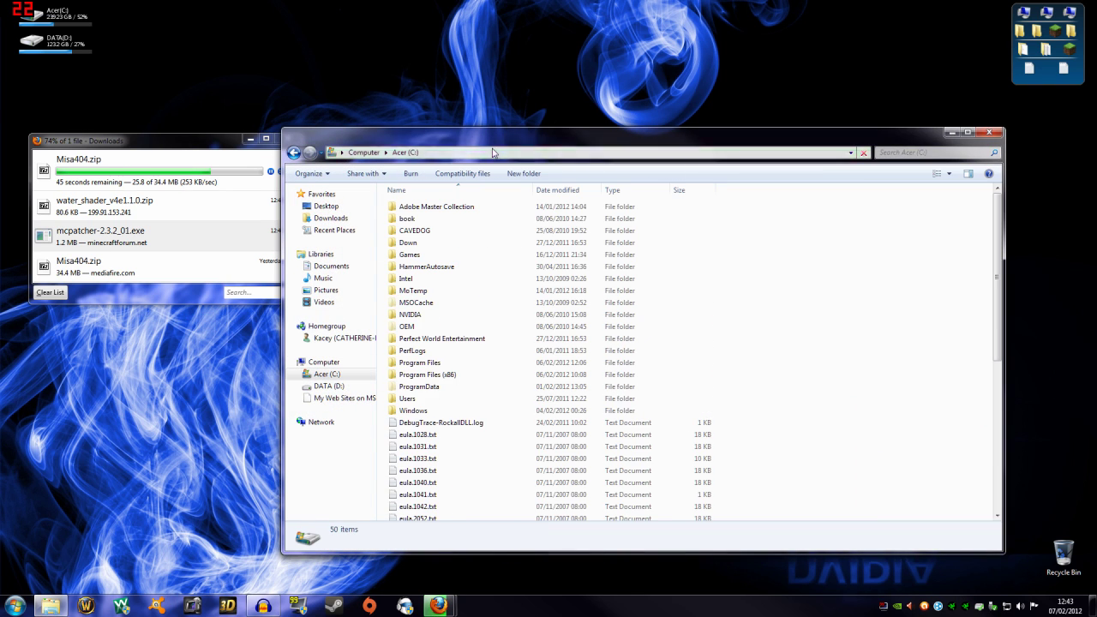
left_click_drag(480, 143, 531, 127)
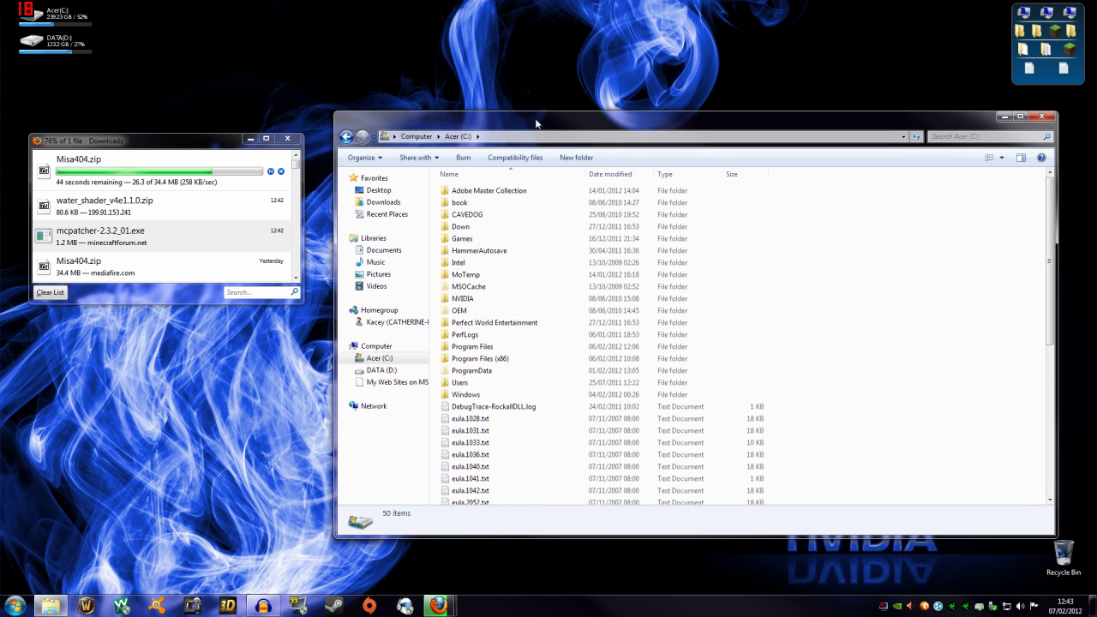